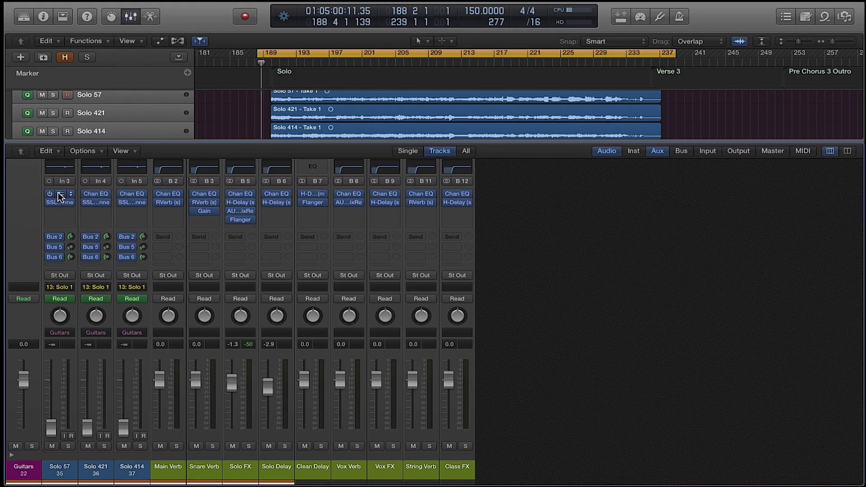
Step: Examine the Channel EQ and SSLGChannel settings on the Solo 57 track, closing each plug-in window
{"action": "left_click", "coordinate": [58, 191]}
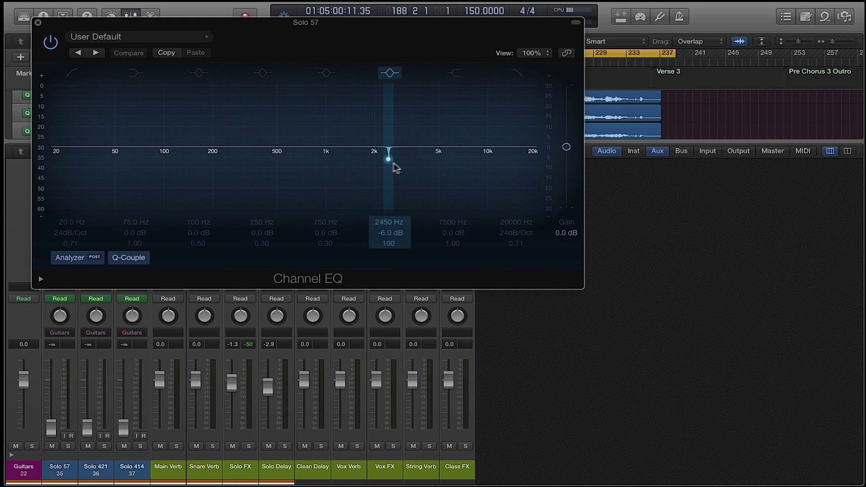
{"action": "left_click", "coordinate": [38, 22]}
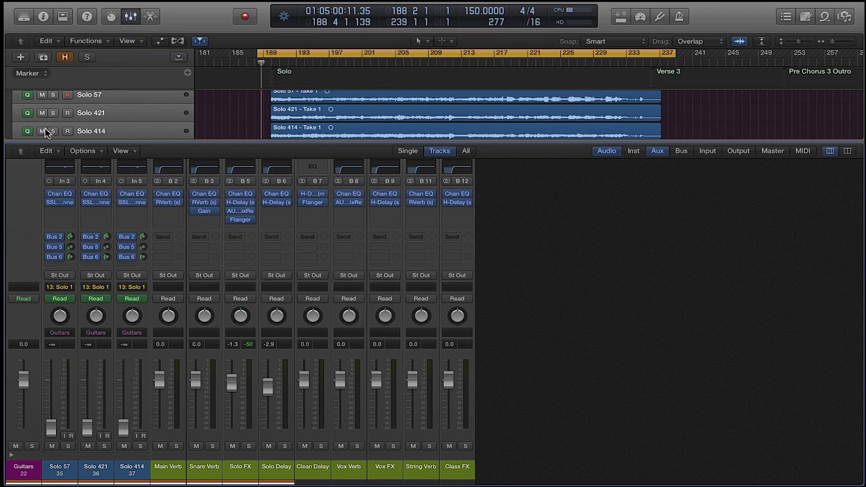
{"action": "left_click", "coordinate": [61, 201]}
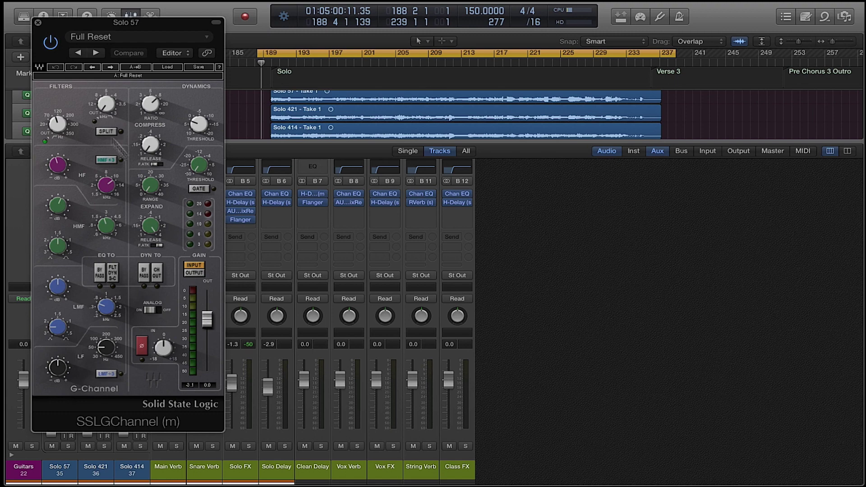
{"action": "left_click", "coordinate": [38, 22]}
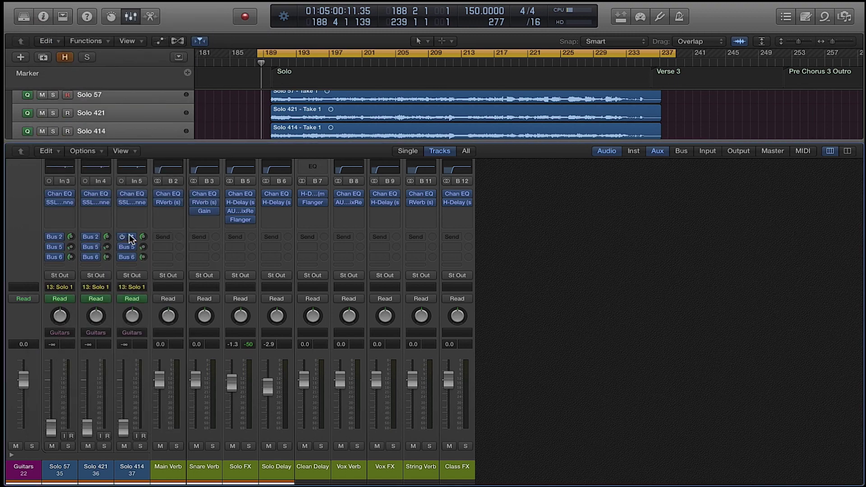
Step: Point out the Main Verb, Solo FX and Solo Delay aux channels, and examine the RVerb settings on Main Verb
{"action": "left_click", "coordinate": [174, 353]}
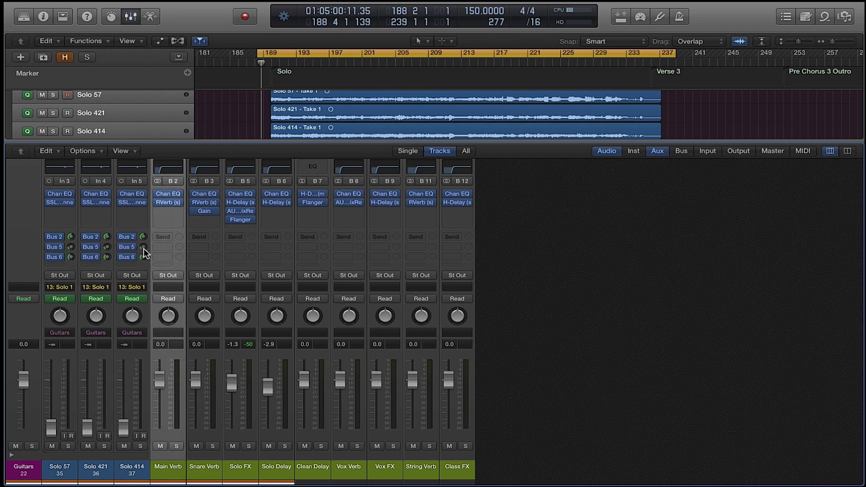
{"action": "left_click", "coordinate": [256, 313]}
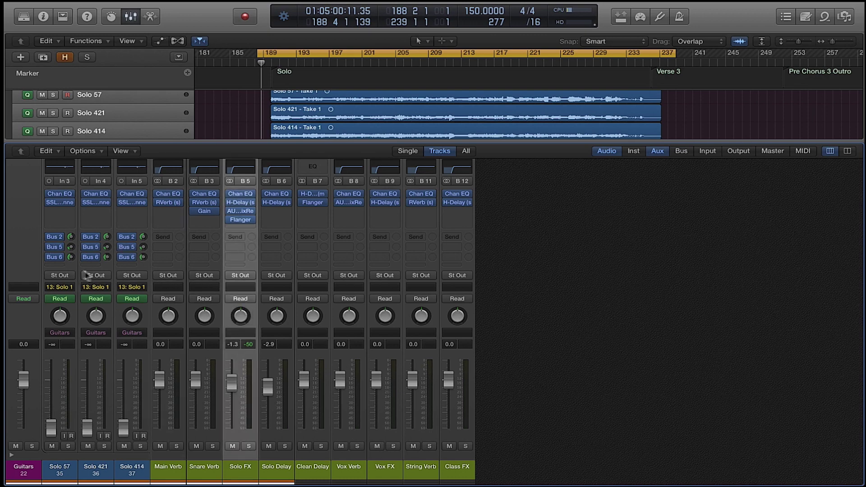
{"action": "left_click", "coordinate": [291, 320]}
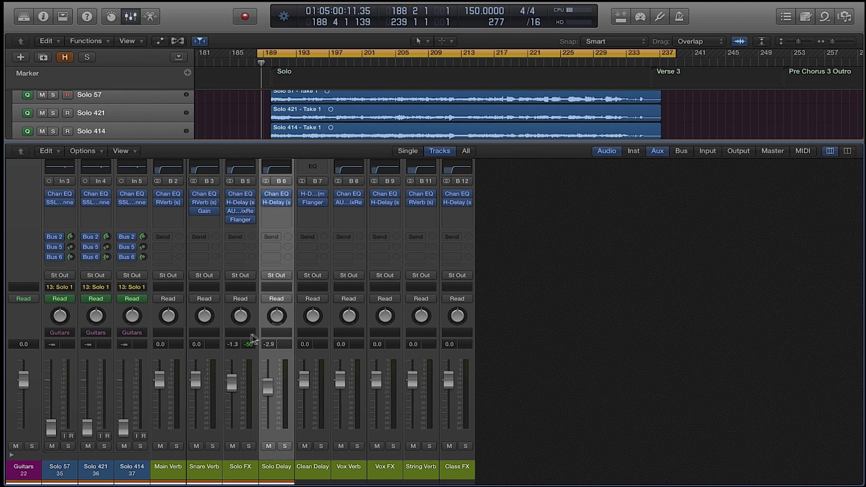
{"action": "left_click", "coordinate": [167, 203]}
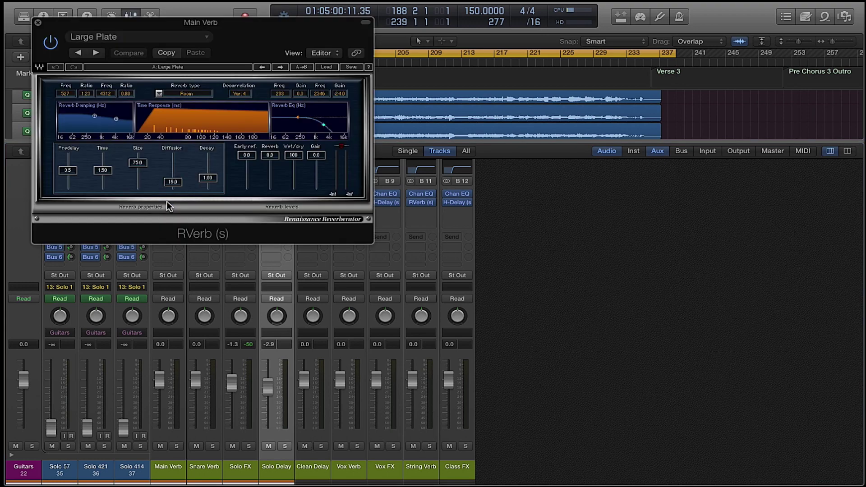
{"action": "left_click", "coordinate": [38, 22]}
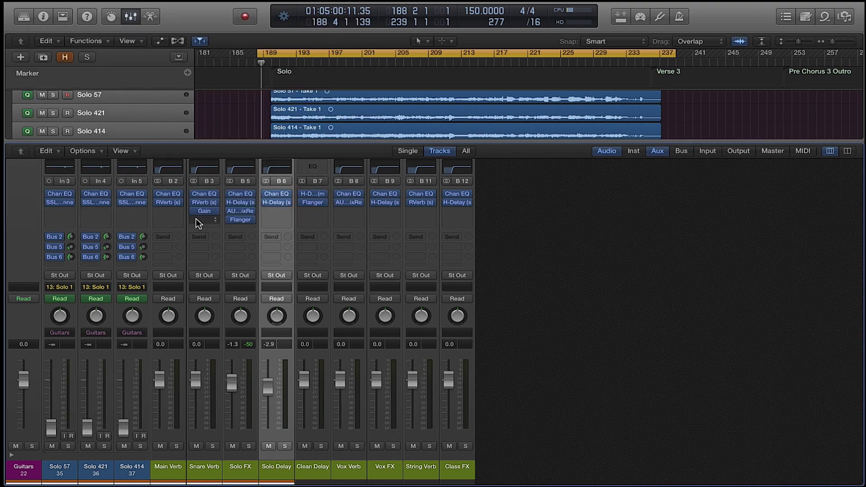
Step: Examine the H-Delay, AUMatrixReverb and Flanger settings on the Solo FX aux channel
{"action": "left_click", "coordinate": [241, 201]}
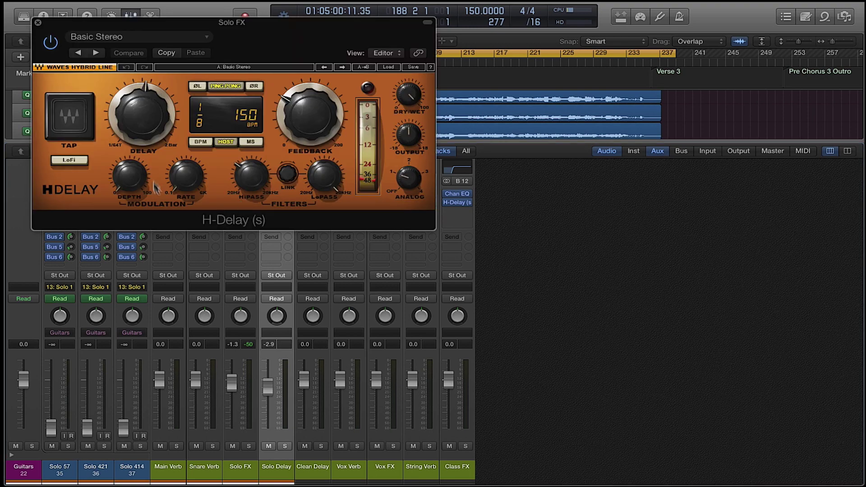
{"action": "left_click", "coordinate": [38, 22]}
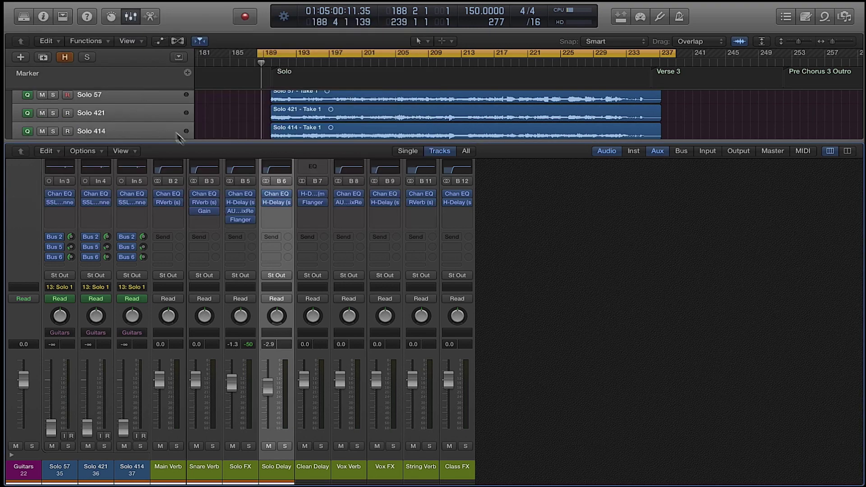
{"action": "left_click", "coordinate": [242, 212]}
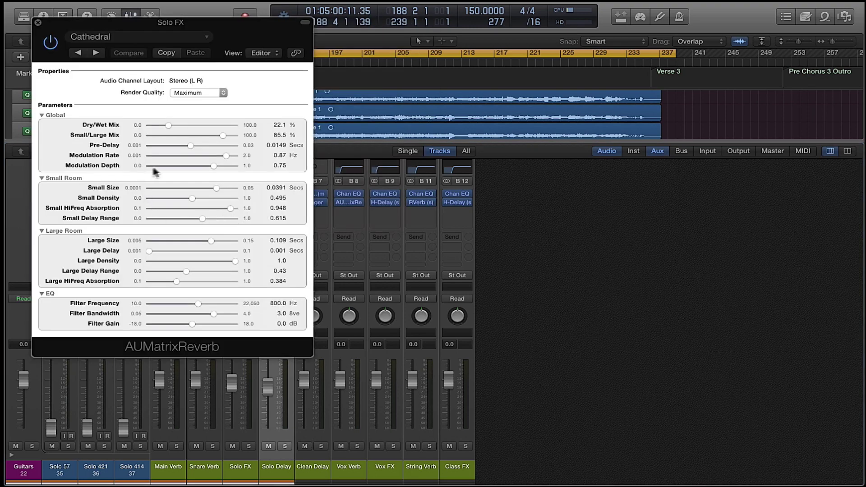
{"action": "left_click", "coordinate": [38, 22]}
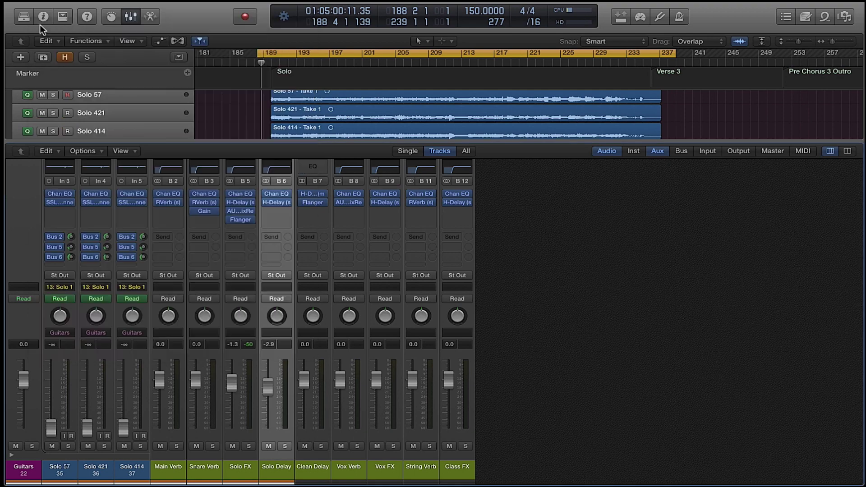
{"action": "left_click", "coordinate": [242, 219]}
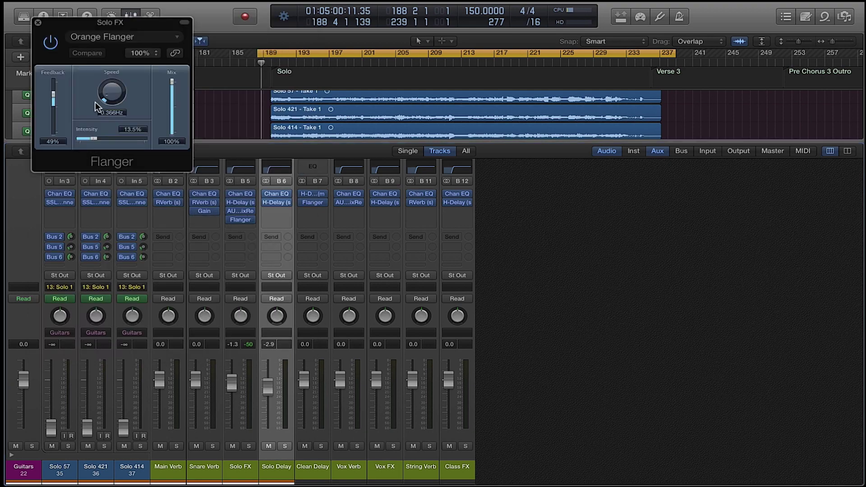
{"action": "left_click", "coordinate": [38, 22]}
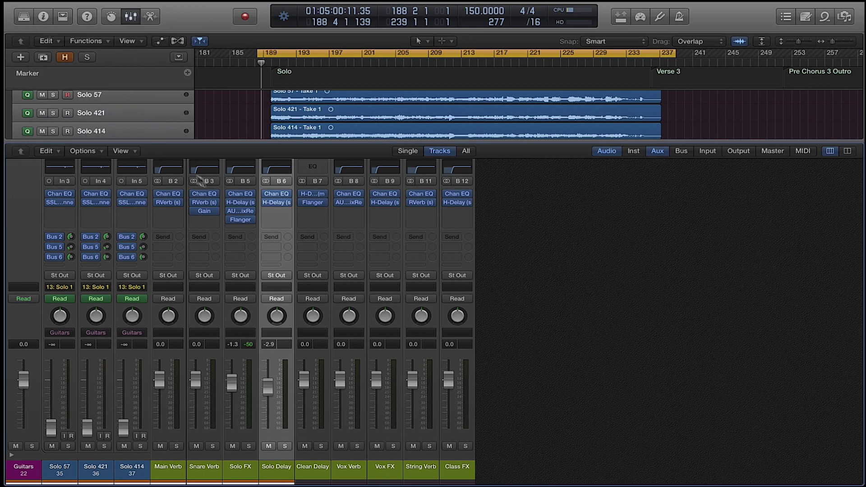
Step: Compare the H-Delay note values on the Solo Delay and Solo FX aux channels
{"action": "left_click", "coordinate": [277, 202]}
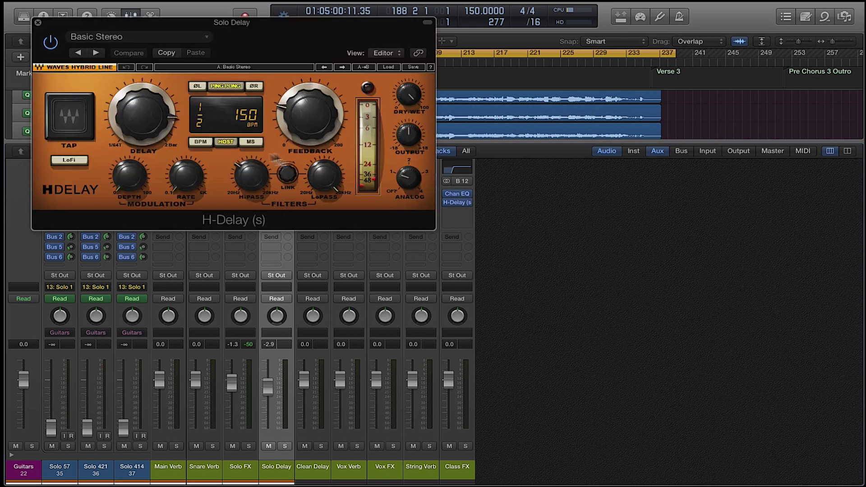
{"action": "left_click", "coordinate": [38, 23]}
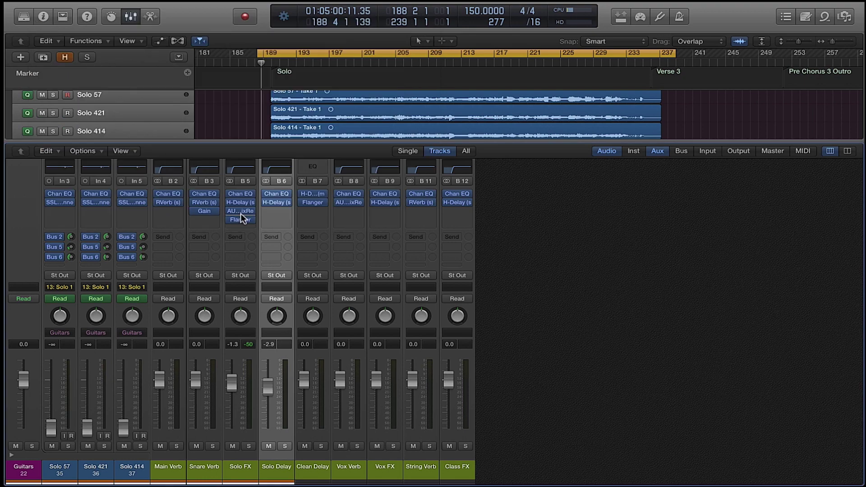
{"action": "left_click", "coordinate": [240, 204]}
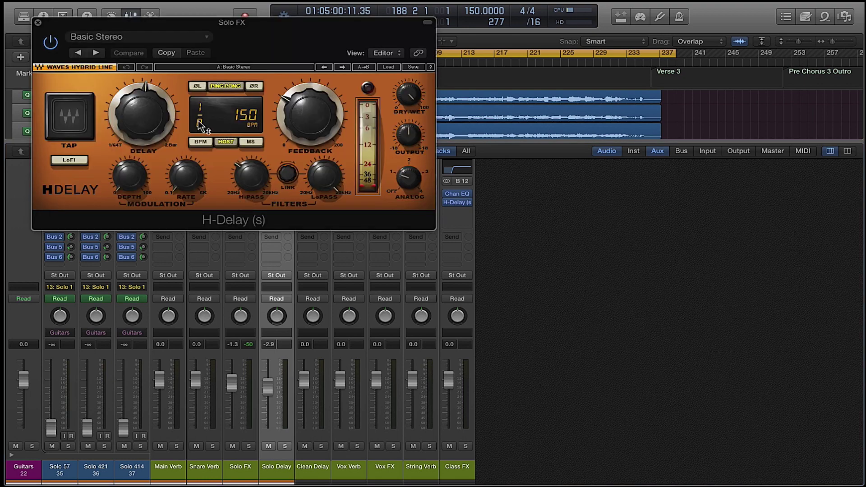
{"action": "left_click", "coordinate": [38, 23]}
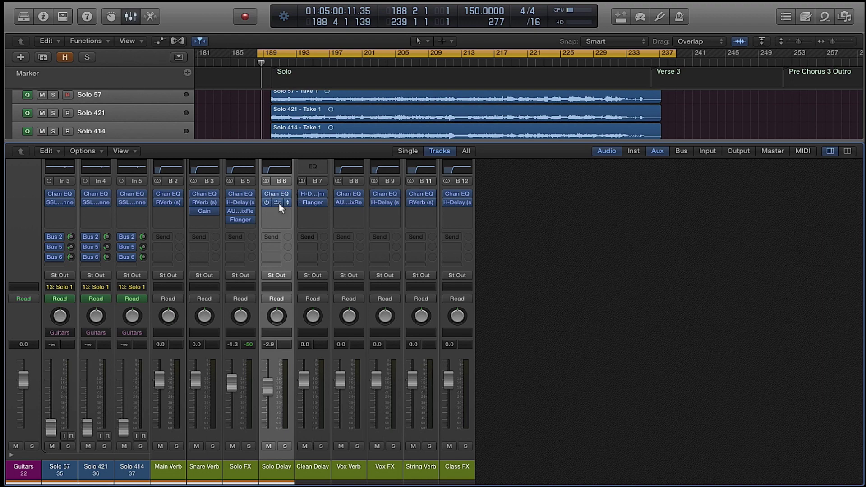
{"action": "left_click", "coordinate": [279, 204]}
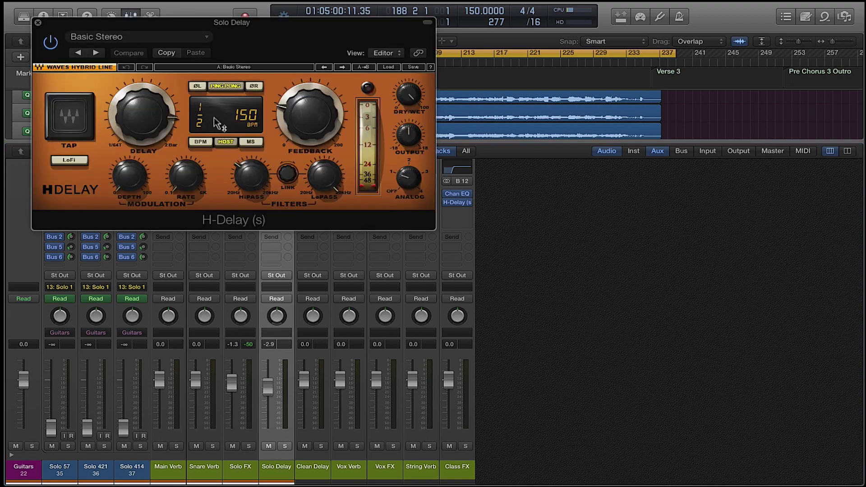
{"action": "left_click", "coordinate": [38, 23]}
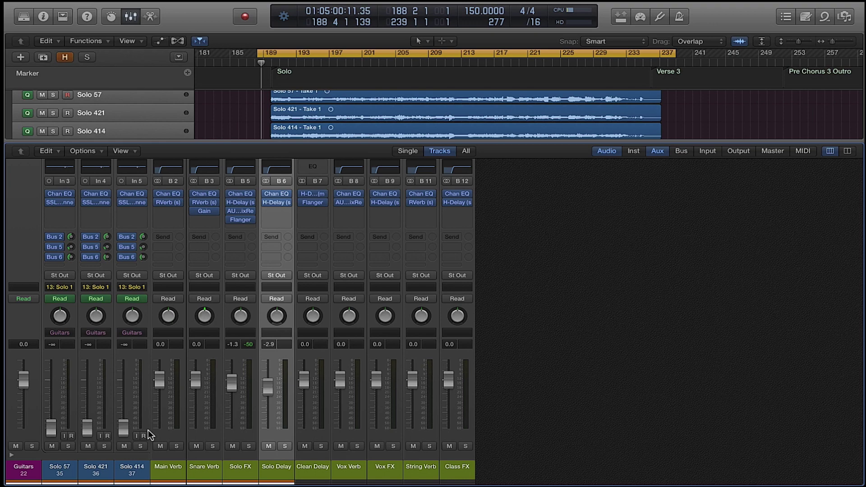
Step: Play the song's solo section with the three solo guitar tracks soloed, and mute the Solo FX and Solo Delay auxes
{"action": "key", "text": "space"}
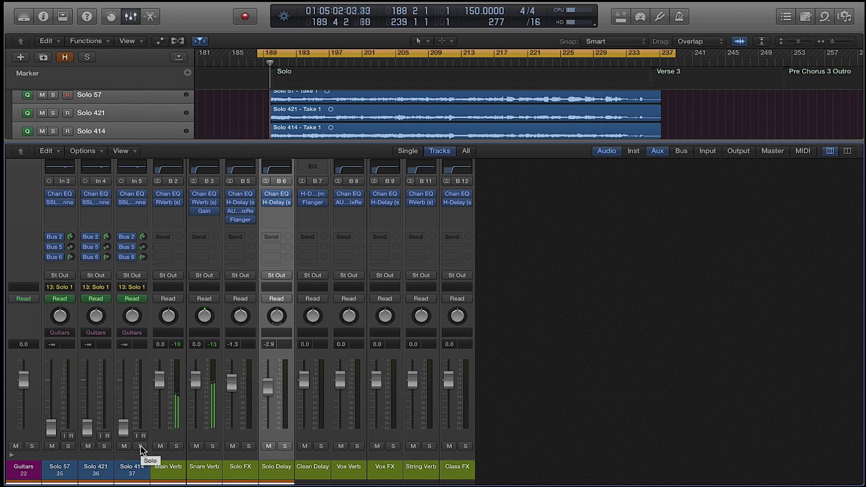
{"action": "left_click", "coordinate": [140, 446]}
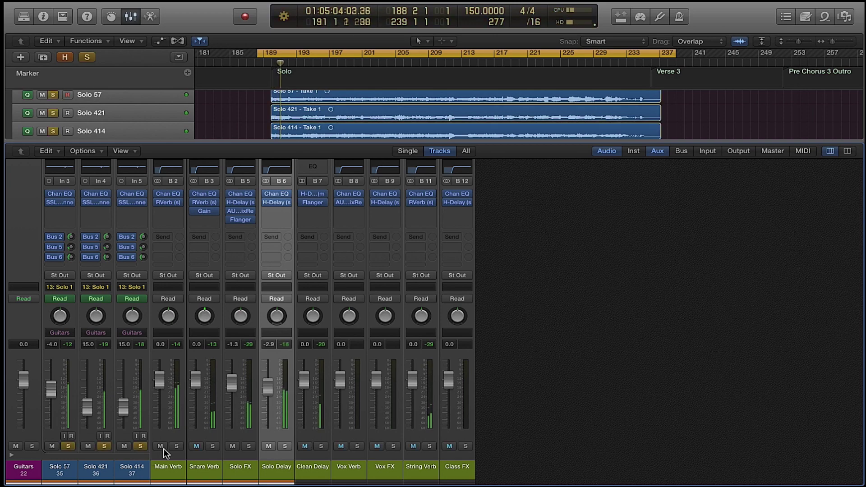
{"action": "left_click", "coordinate": [233, 446]}
{"action": "left_click", "coordinate": [268, 447]}
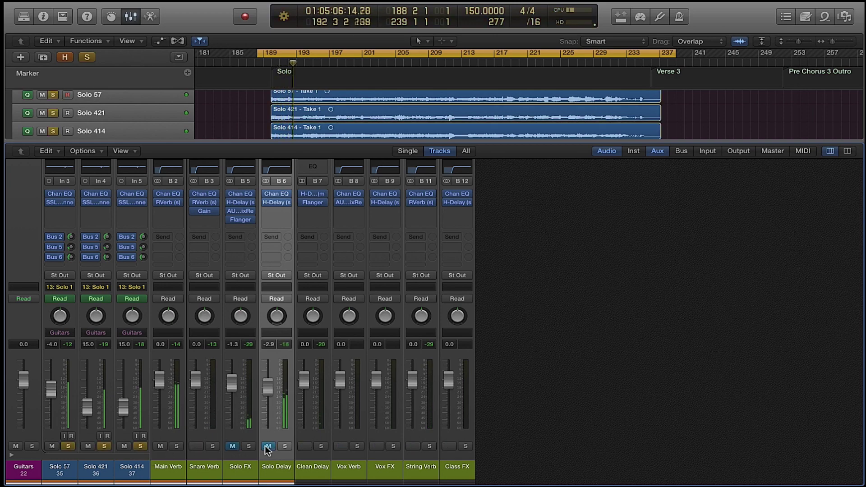
Step: Compare the soloed guitars with and without reverb by toggling the Main Verb mute, leaving it muted
{"action": "left_click", "coordinate": [162, 446]}
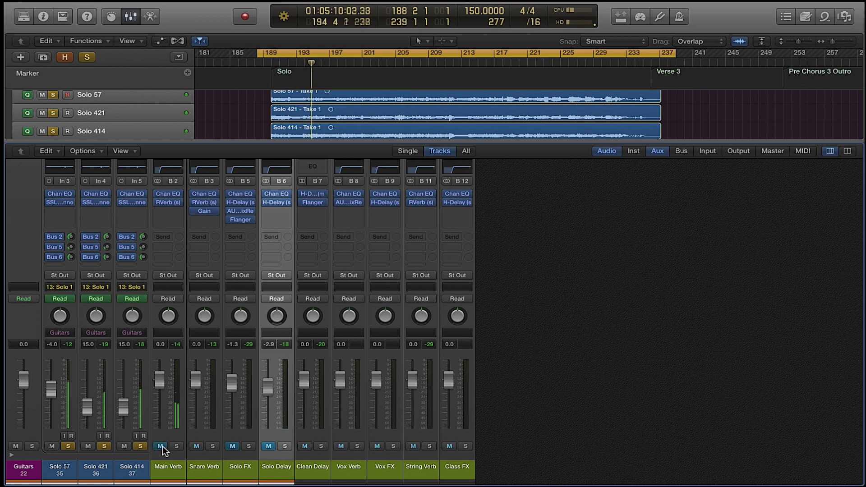
{"action": "left_click", "coordinate": [163, 446]}
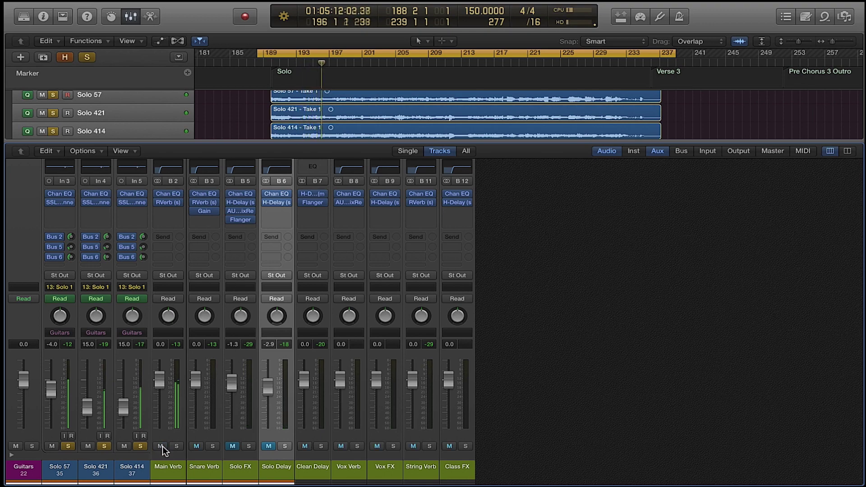
{"action": "left_click", "coordinate": [163, 445]}
Step: Unmute the Solo FX aux, turn off the cycle range and resume playback to hear that effect
{"action": "left_click", "coordinate": [234, 447]}
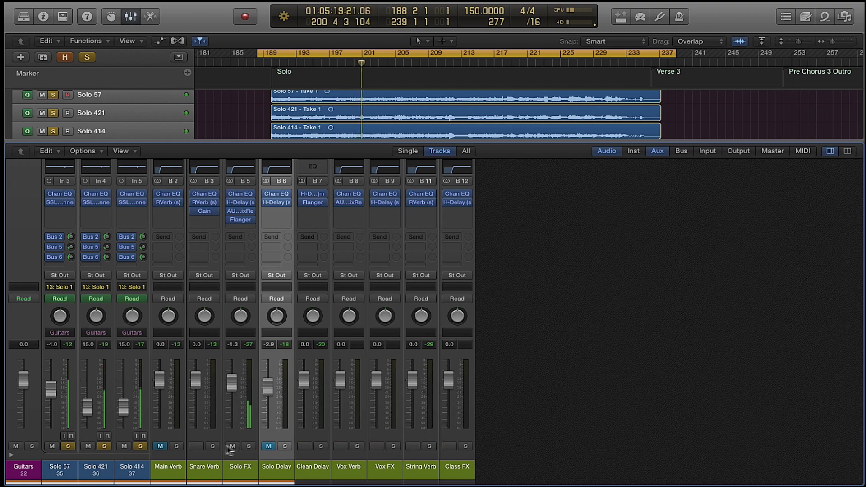
{"action": "left_click", "coordinate": [326, 55]}
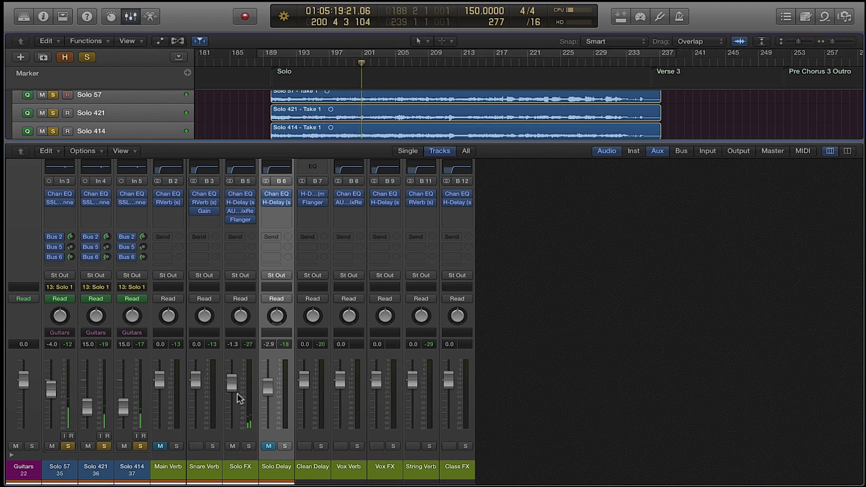
{"action": "key", "text": "space"}
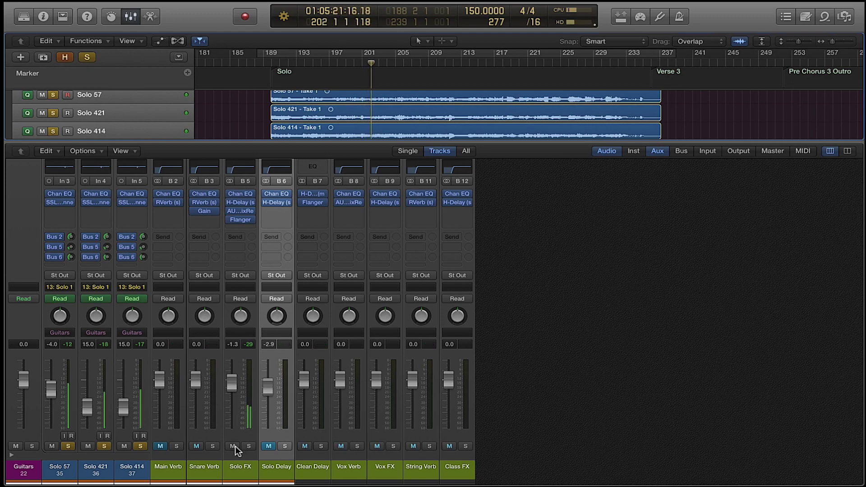
Step: Audition Solo Delay without Solo FX, and bring the Solo FX and Main Verb auxes back in by unmuting them
{"action": "left_click", "coordinate": [269, 445]}
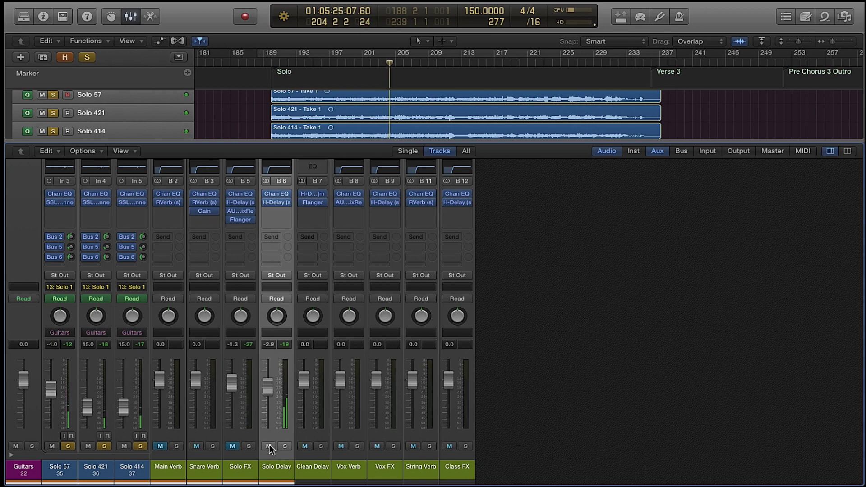
{"action": "key", "text": "space"}
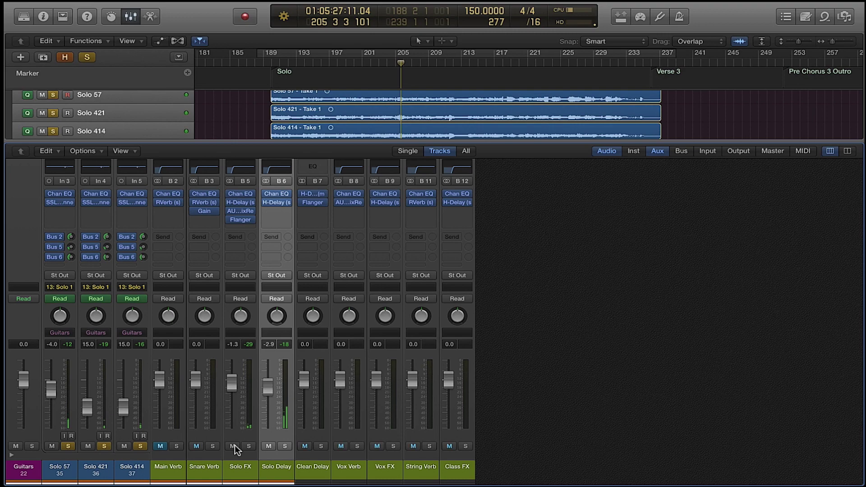
{"action": "left_click", "coordinate": [160, 445]}
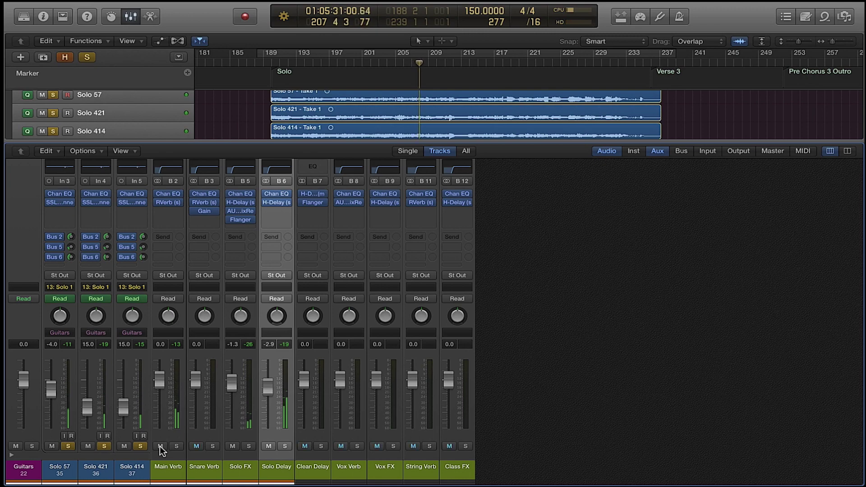
Step: Unsolo the guitar tracks and mute Solo Delay, Solo FX and Main Verb to hear the dry solo in the full mix
{"action": "left_click", "coordinate": [141, 446]}
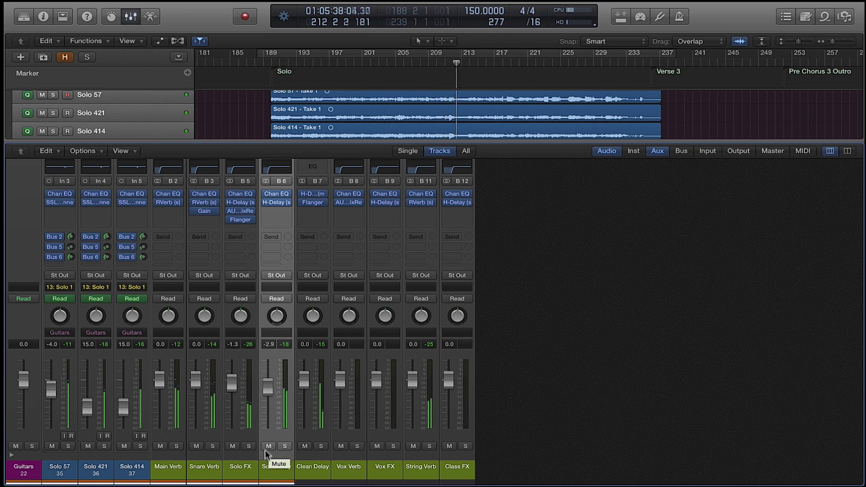
{"action": "left_click", "coordinate": [268, 447]}
{"action": "left_click", "coordinate": [232, 447]}
{"action": "left_click", "coordinate": [161, 447]}
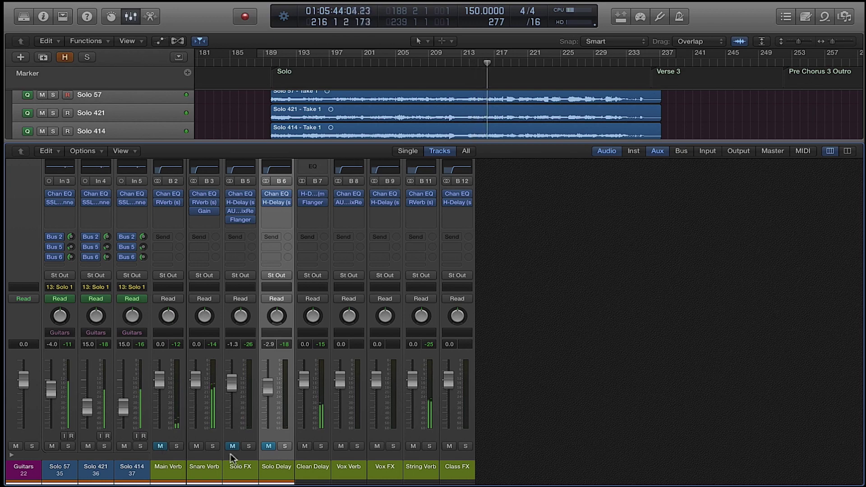
Step: Unmute Main Verb, Solo FX and Solo Delay to hear the solo with all its effects in the full mix
{"action": "left_click", "coordinate": [162, 446]}
{"action": "left_click", "coordinate": [232, 446]}
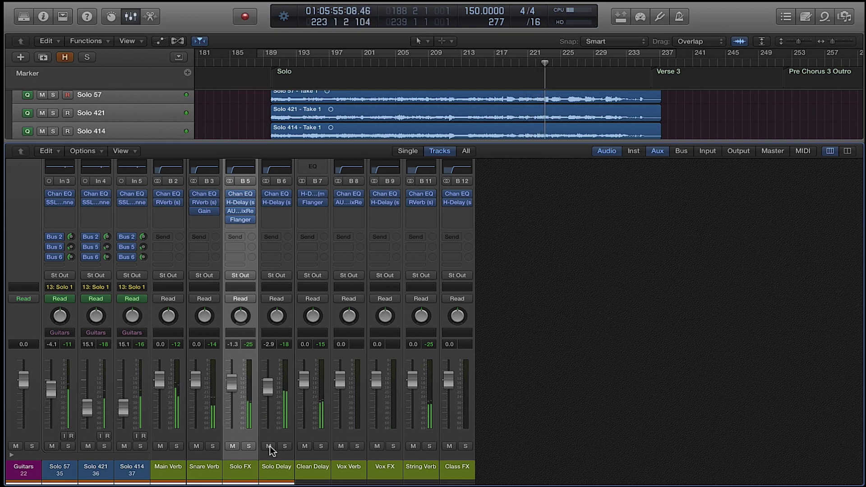
Step: Hide the mixer, show the solo tracks' volume automation, and play from bar 210 through the small boost between bars 211 and 212
{"action": "key", "text": "x"}
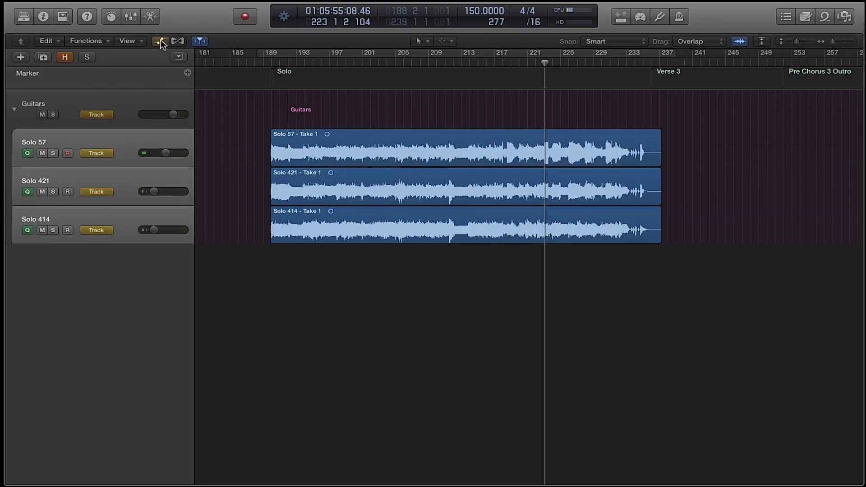
{"action": "left_click", "coordinate": [160, 40]}
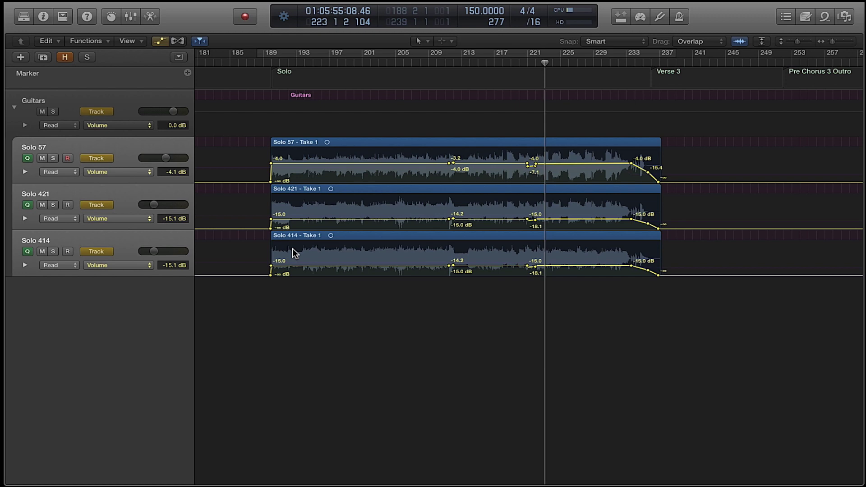
{"action": "left_click_drag", "start_coordinate": [500, 293], "coordinate": [421, 147]}
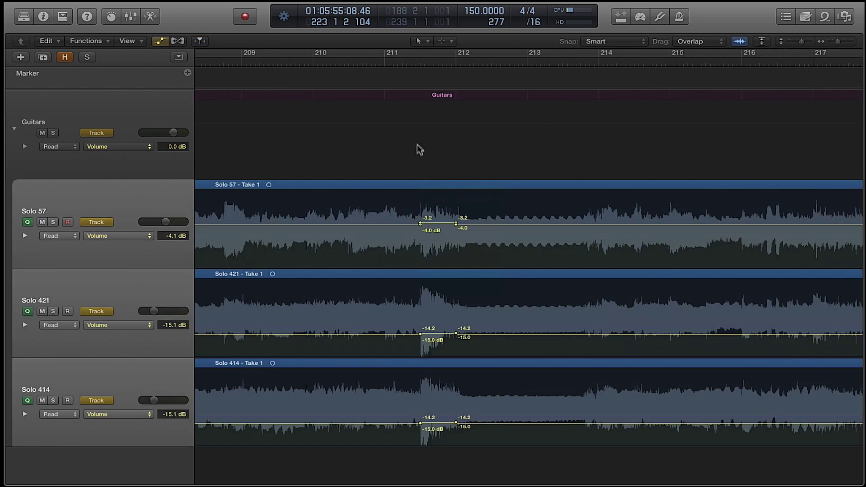
{"action": "left_click", "coordinate": [339, 62]}
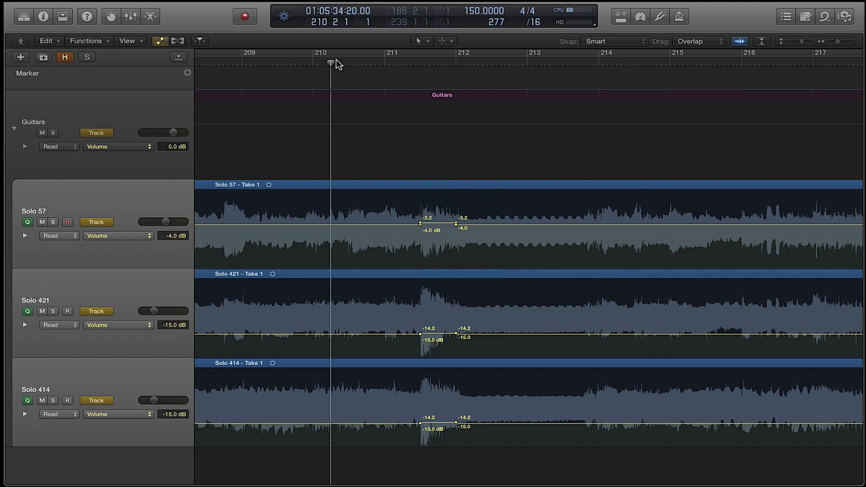
{"action": "key", "text": "space"}
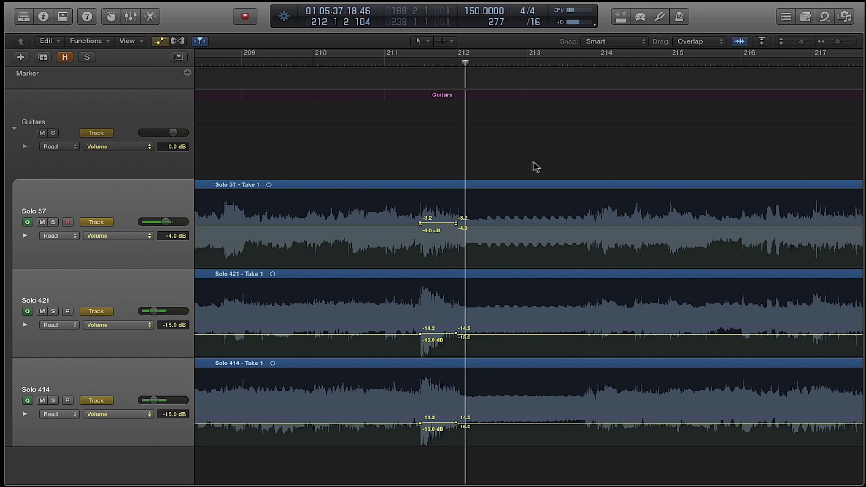
{"action": "key", "text": "space"}
Step: Play the solo from bar 219 through the volume automation dip between bars 221 and 222
{"action": "scroll", "coordinate": [533, 166], "scroll_direction": "right", "scroll_amount": 8}
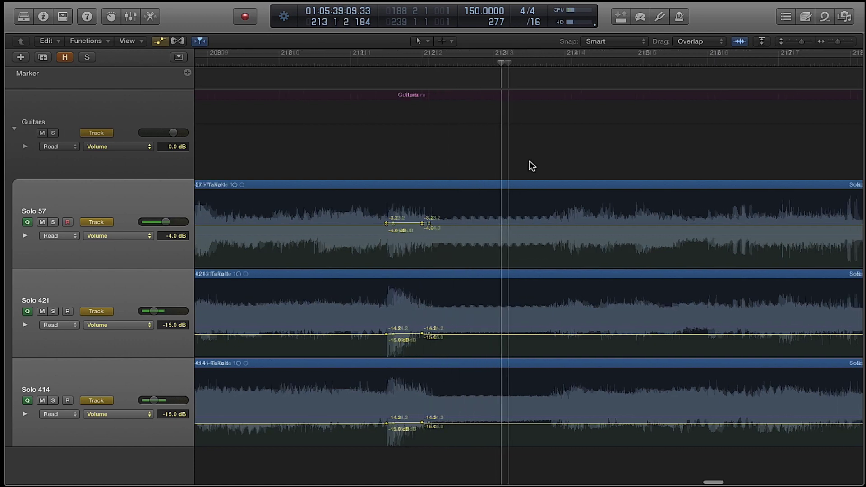
{"action": "scroll", "coordinate": [532, 166], "scroll_direction": "right", "scroll_amount": 5}
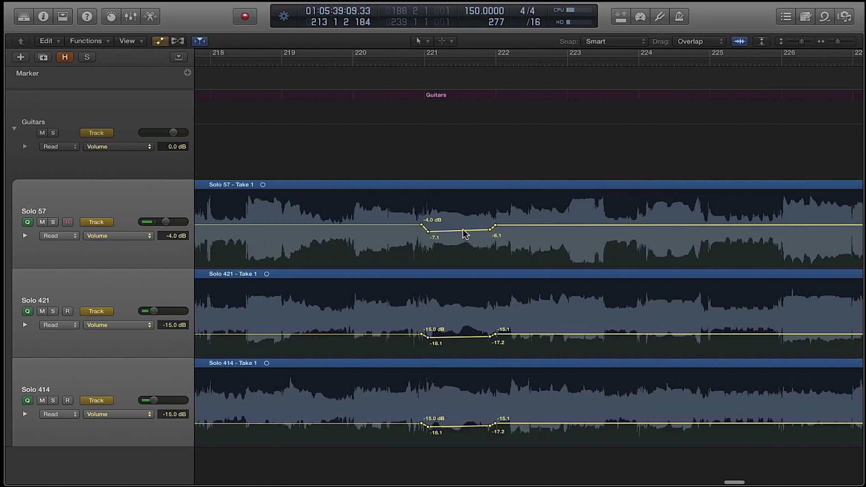
{"action": "left_click", "coordinate": [335, 64]}
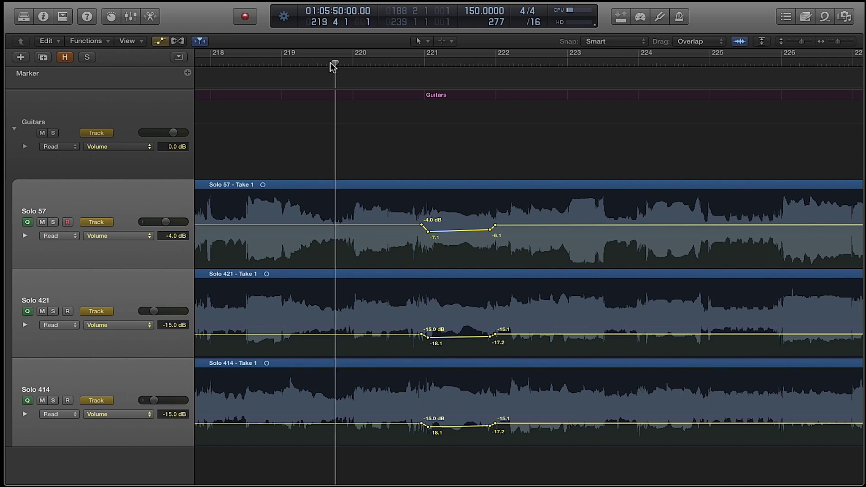
{"action": "key", "text": "space"}
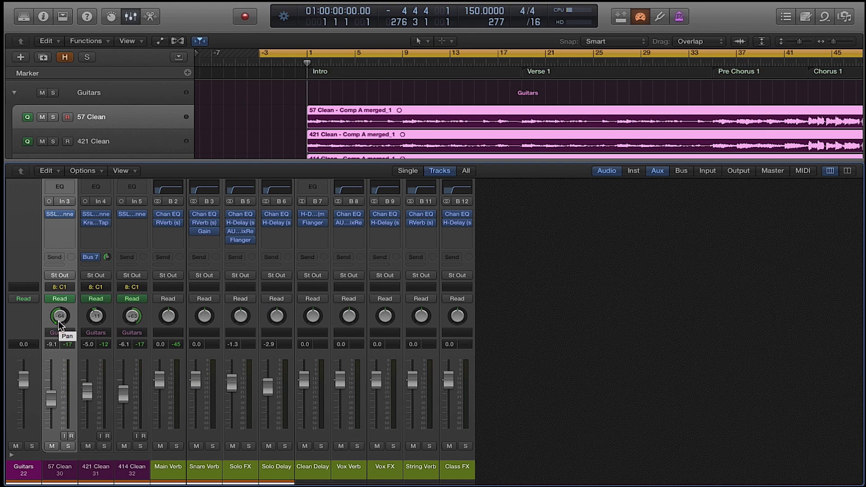
Step: Review the SSL G-Channel and Kramer Tape plug-in settings on the 421 Clean track, closing each window
{"action": "left_click", "coordinate": [94, 214]}
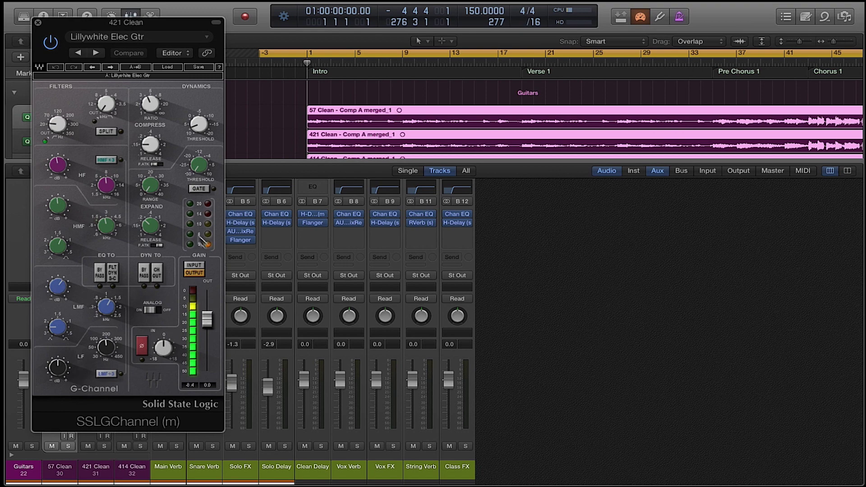
{"action": "left_click", "coordinate": [39, 22]}
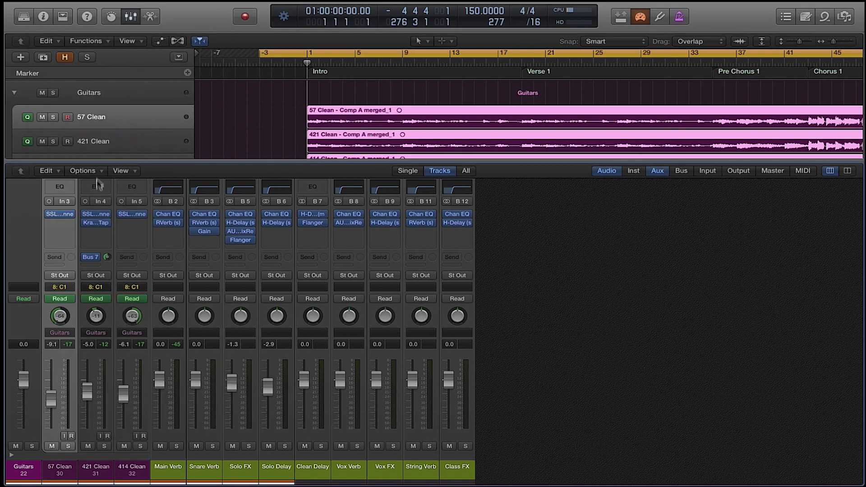
{"action": "left_click", "coordinate": [99, 221]}
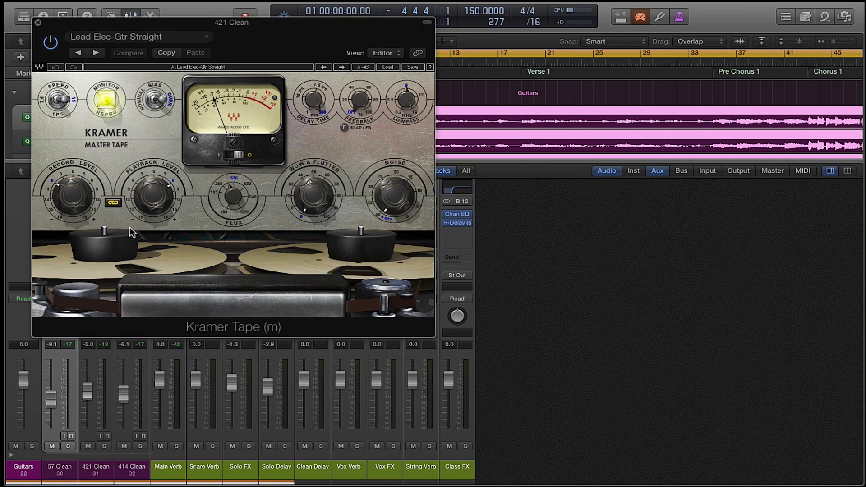
{"action": "left_click", "coordinate": [39, 23]}
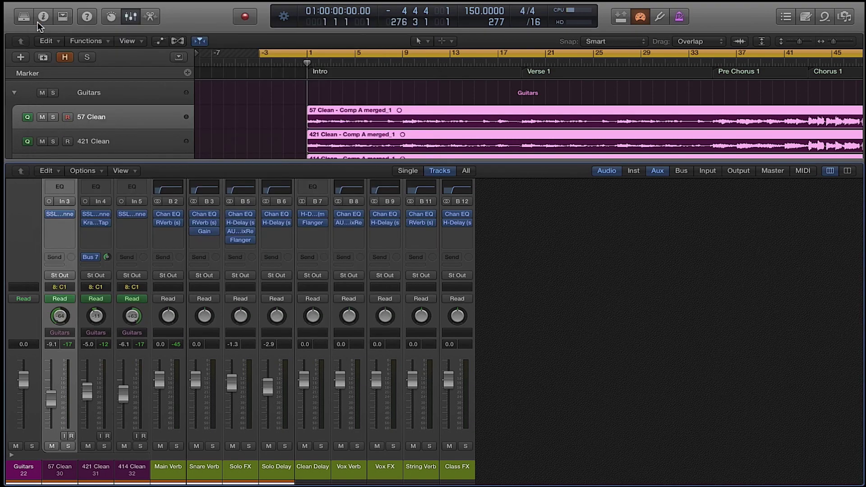
Step: Pull the grouped clean guitar faders all the way down together and start playback
{"action": "left_click_drag", "start_coordinate": [87, 392], "coordinate": [89, 426]}
{"action": "key", "text": "space"}
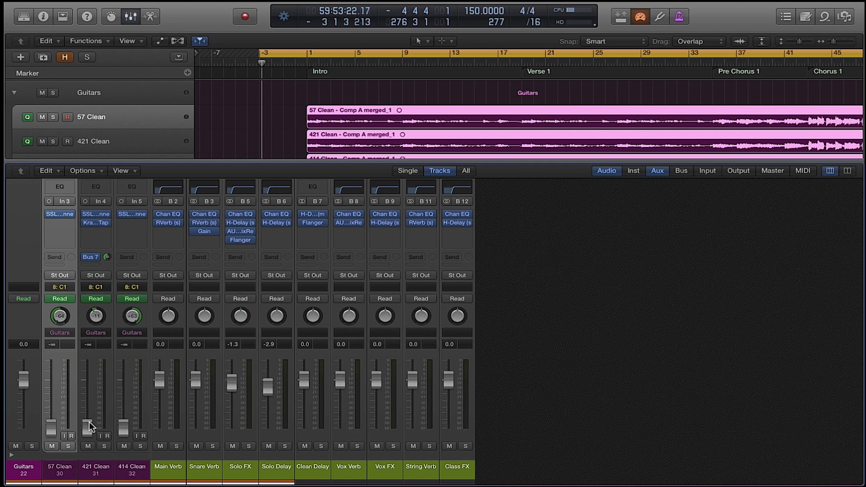
Step: Suspend group linking, add 57 Clean, 414 Clean and 421 Clean to the solo one by one, and unsolo them together with linking restored
{"action": "key", "text": "shift+g"}
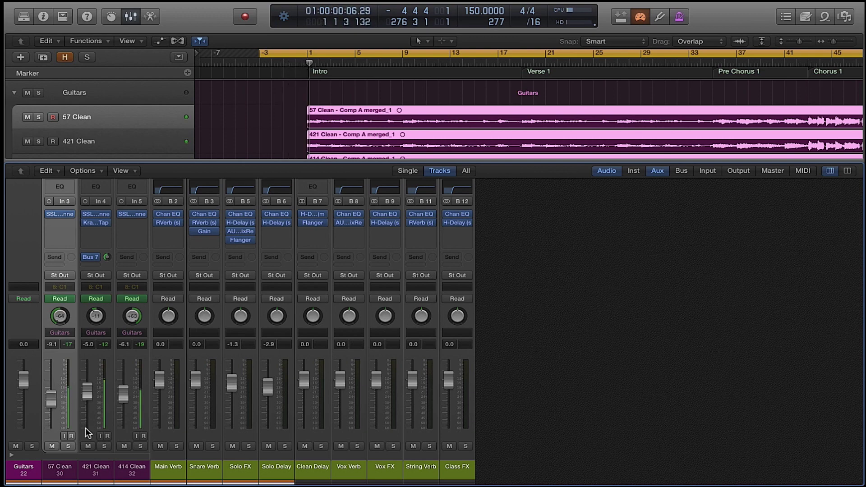
{"action": "left_click", "coordinate": [68, 445]}
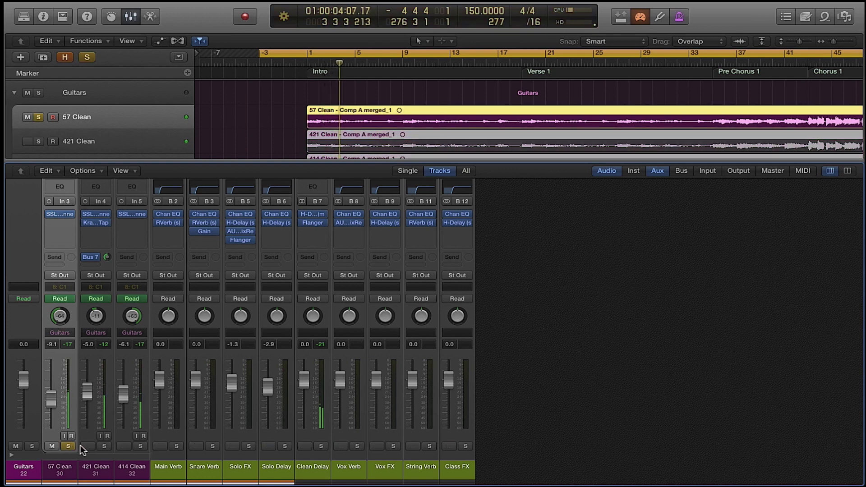
{"action": "left_click", "coordinate": [141, 446]}
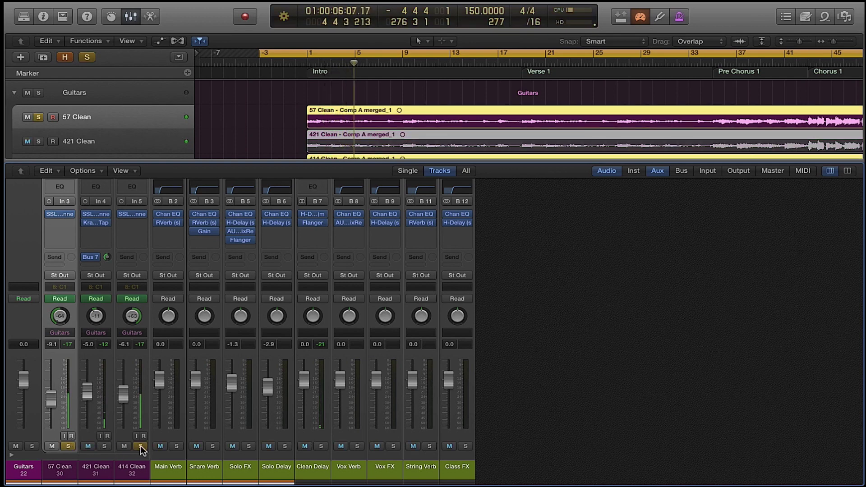
{"action": "left_click", "coordinate": [104, 446]}
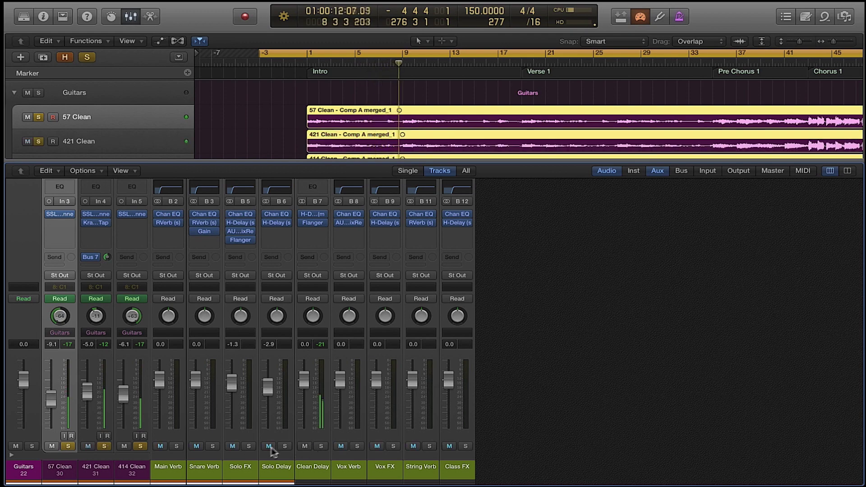
{"action": "key", "text": "shift+g"}
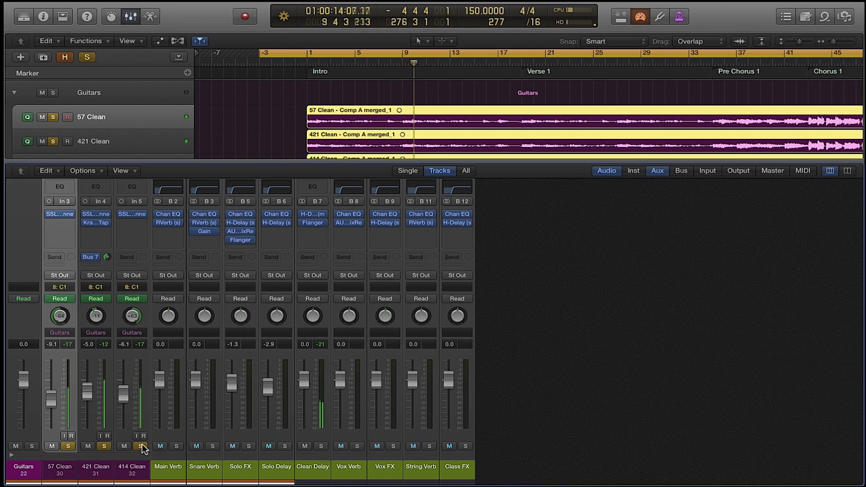
{"action": "left_click", "coordinate": [141, 446]}
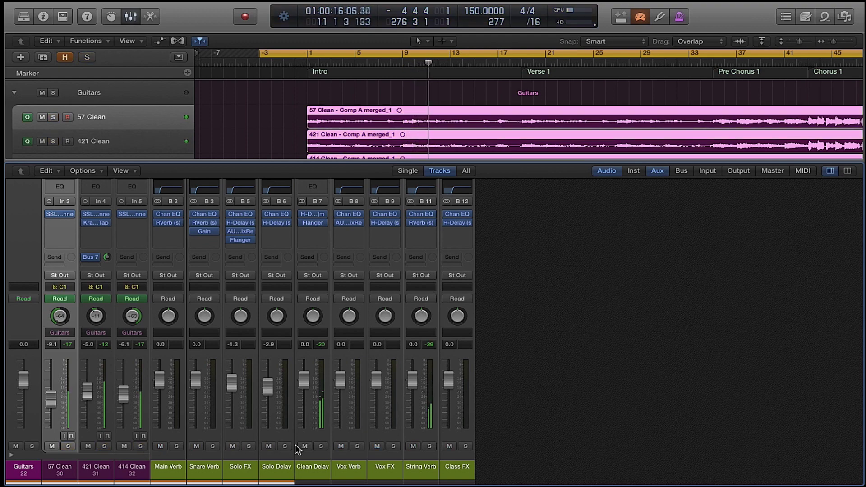
Step: Review the H-Delay and Flanger settings on the Clean Delay aux, closing each window
{"action": "left_click", "coordinate": [313, 214]}
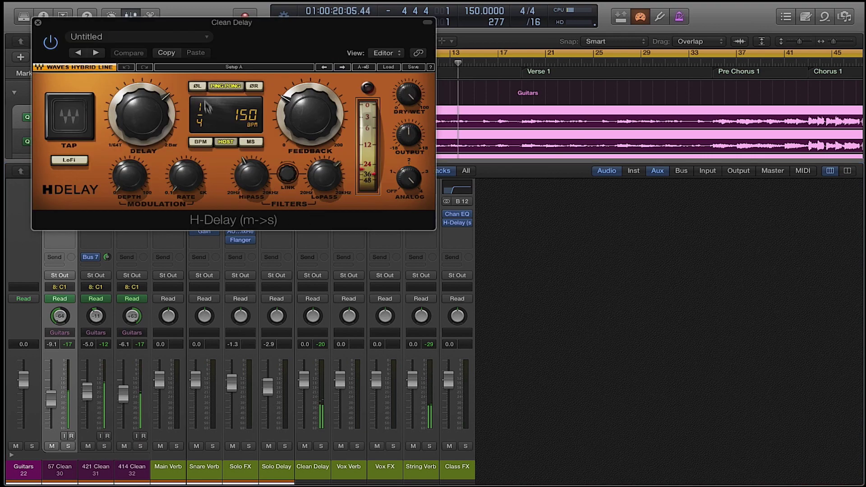
{"action": "left_click", "coordinate": [38, 22]}
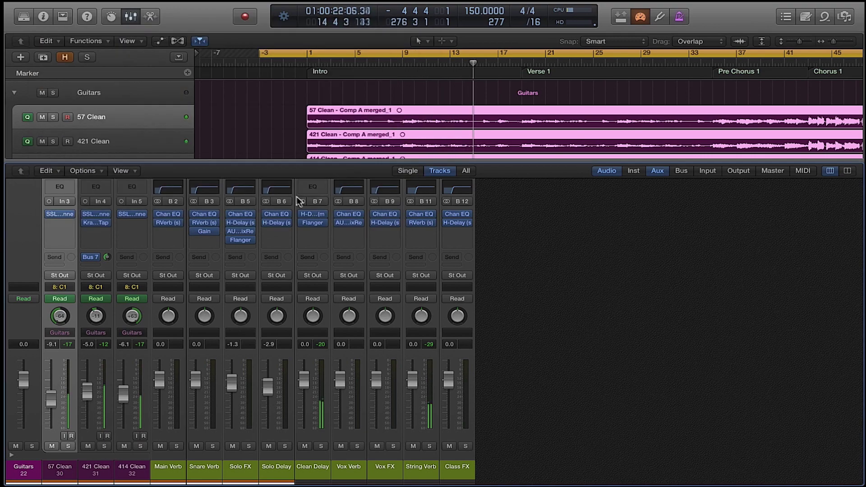
{"action": "left_click", "coordinate": [314, 222]}
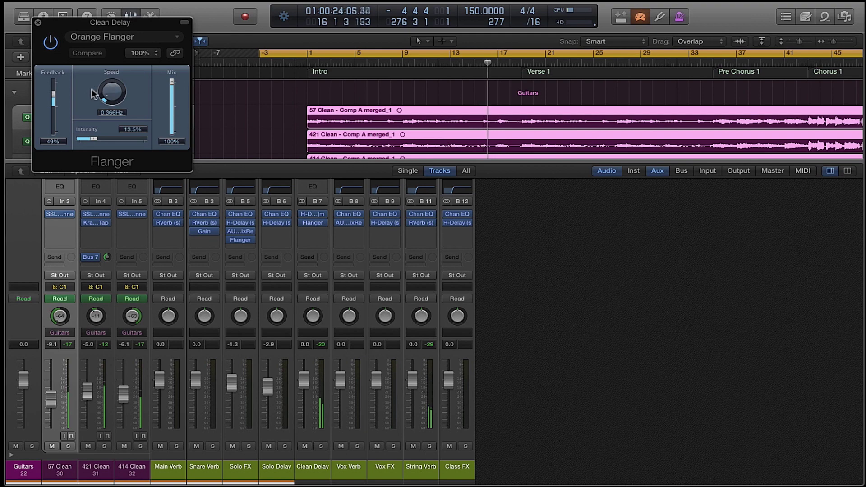
{"action": "left_click", "coordinate": [38, 22]}
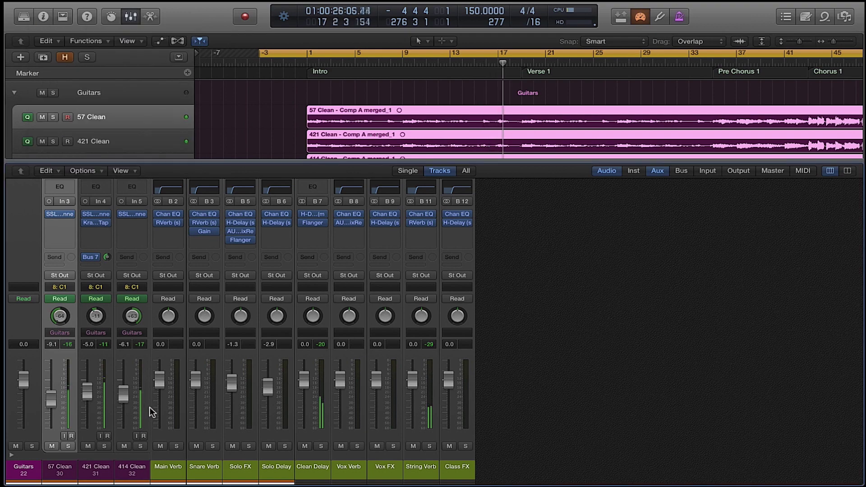
Step: Solo the clean guitars, compare them with Clean Delay muted and unmuted, and unsolo them to return to the full mix
{"action": "left_click", "coordinate": [141, 446]}
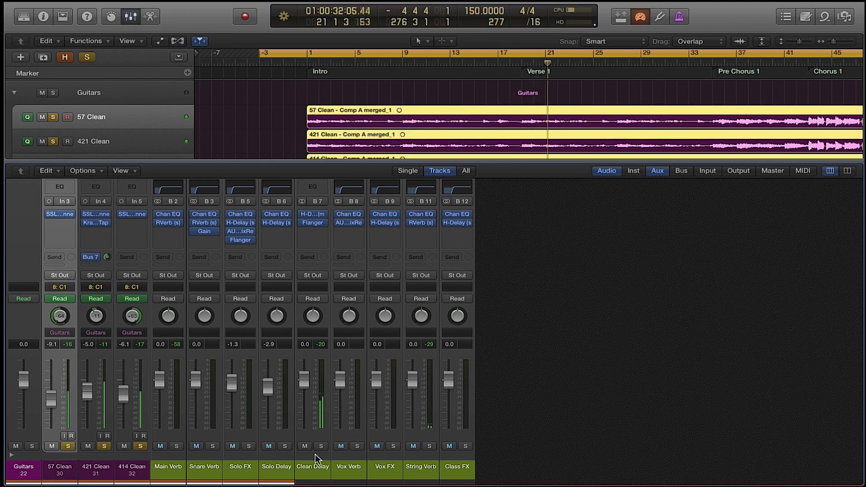
{"action": "left_click", "coordinate": [305, 446]}
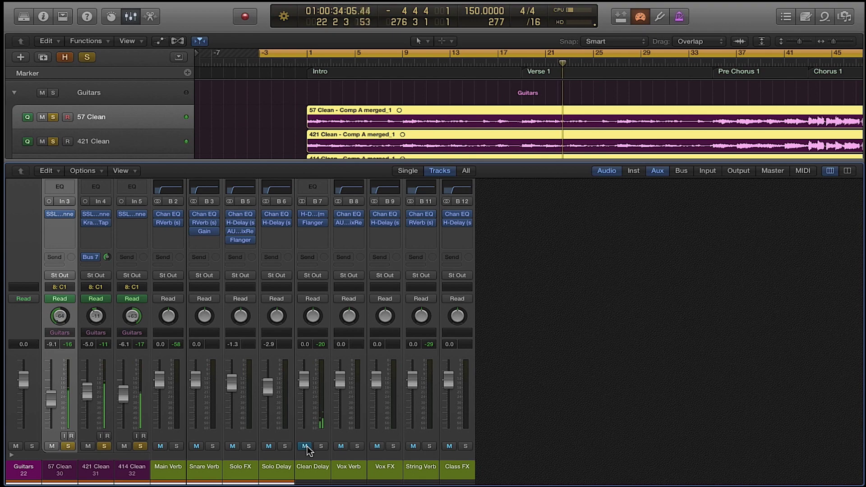
{"action": "left_click", "coordinate": [306, 447]}
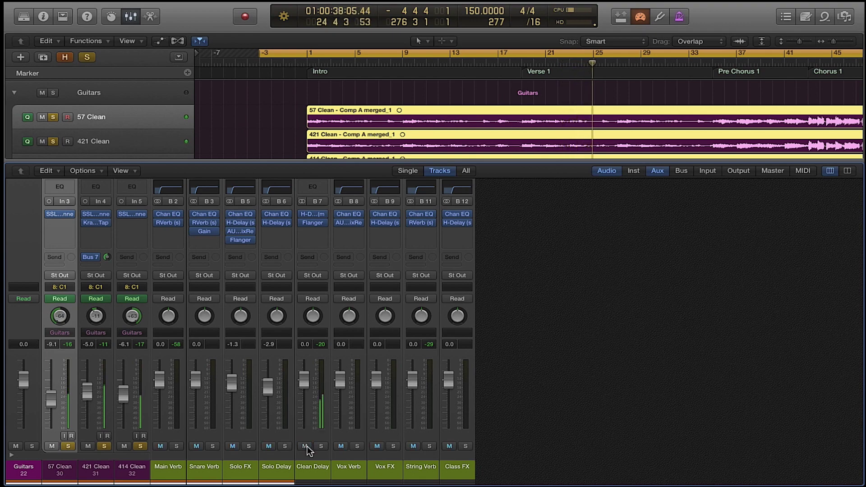
{"action": "left_click", "coordinate": [138, 447]}
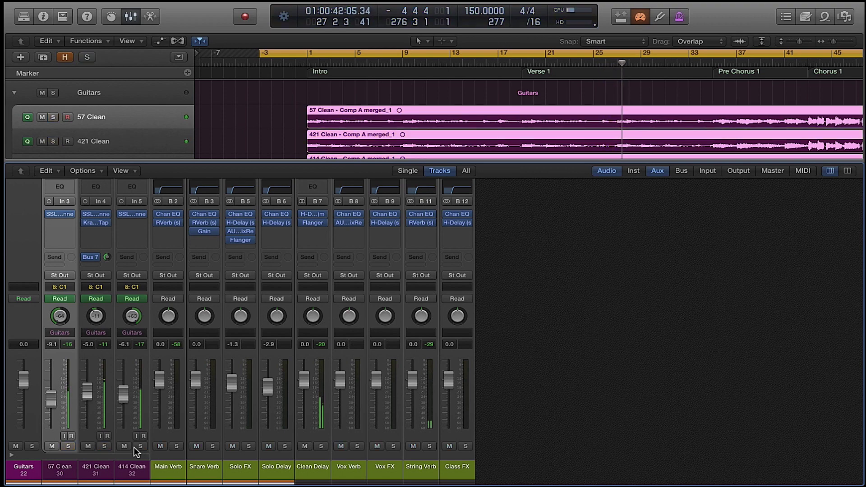
Step: Hide the mixer and start recording the Hole and Shoulder guitar tracks for the IN 1 section
{"action": "key", "text": "x"}
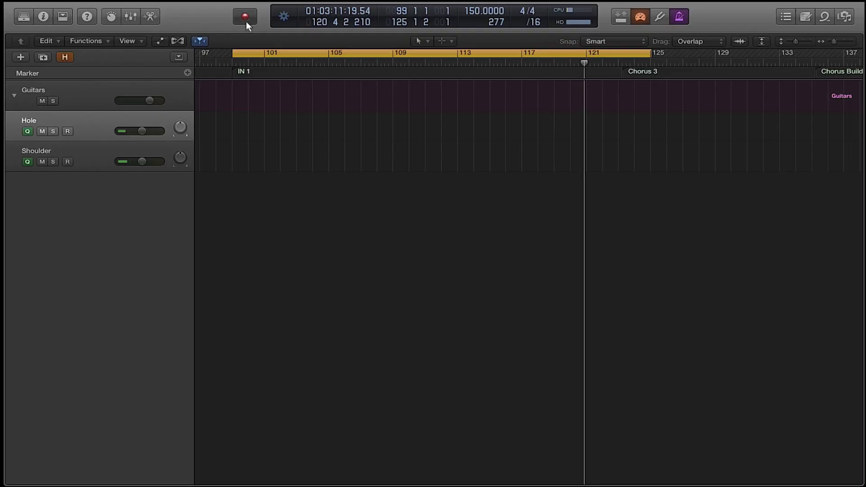
{"action": "left_click", "coordinate": [245, 17]}
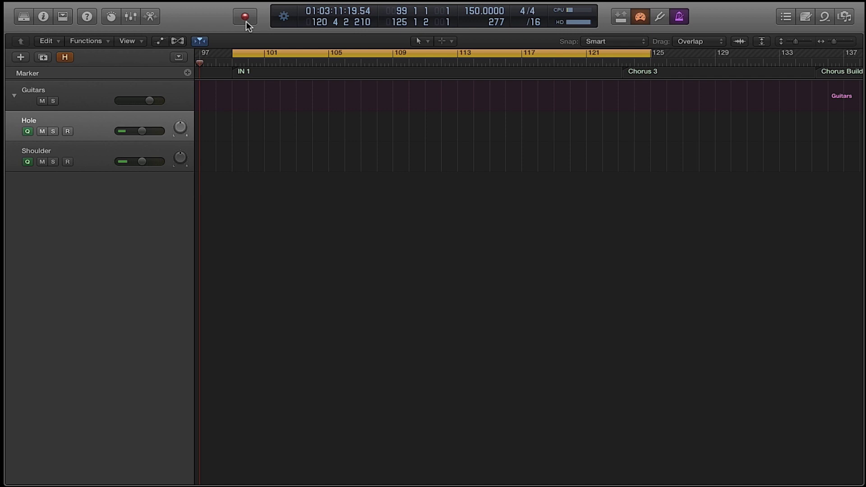
{"action": "left_click", "coordinate": [246, 20]}
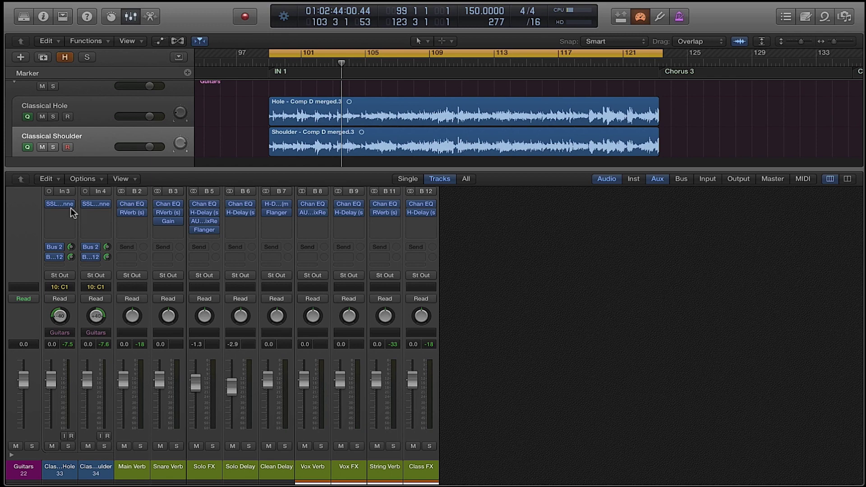
Step: Review the SSL G-Channel settings on the Classical Hole track, including the LMF and LF frequency controls, and close the plug-in
{"action": "left_click", "coordinate": [62, 204]}
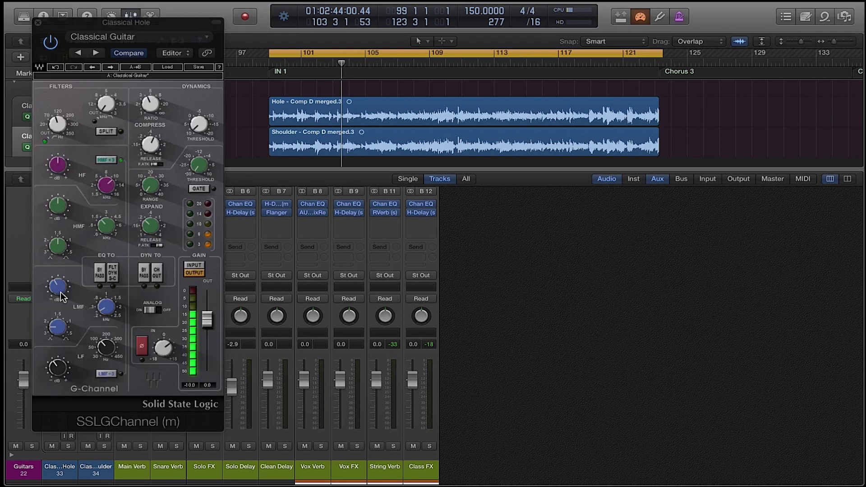
{"action": "left_click", "coordinate": [107, 307]}
{"action": "left_click", "coordinate": [104, 348]}
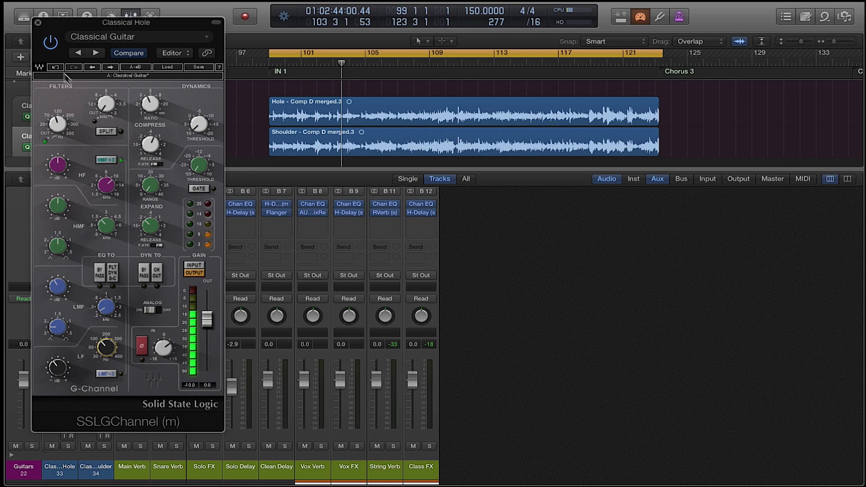
{"action": "left_click", "coordinate": [38, 22]}
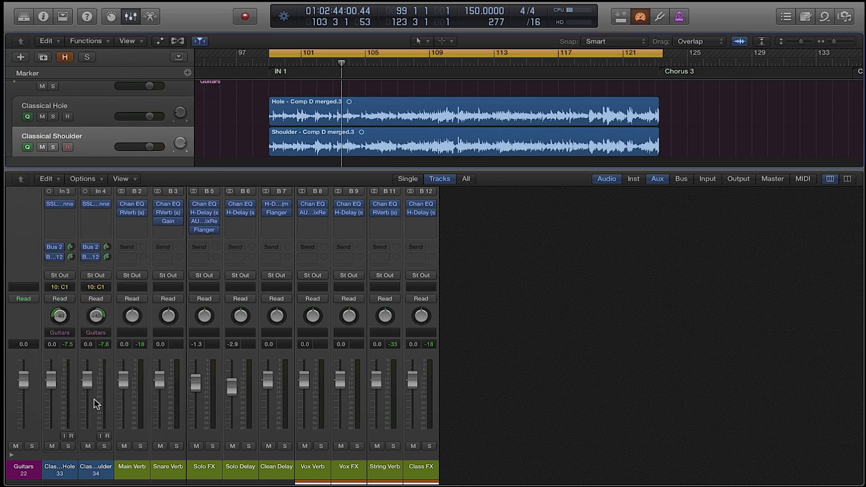
Step: Suspend the mixer groups, solo Classical Hole, and play the IN 1 section with the Main Verb and Class FX auxes muted
{"action": "key", "text": "shift+g"}
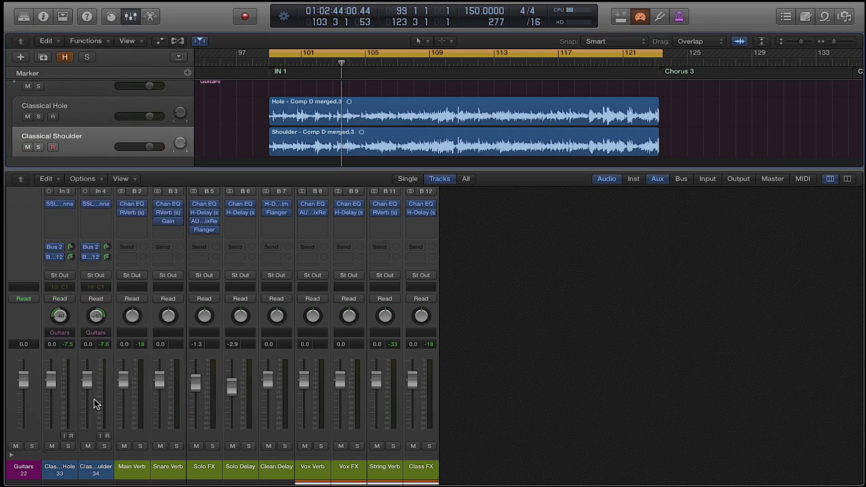
{"action": "left_click", "coordinate": [68, 446]}
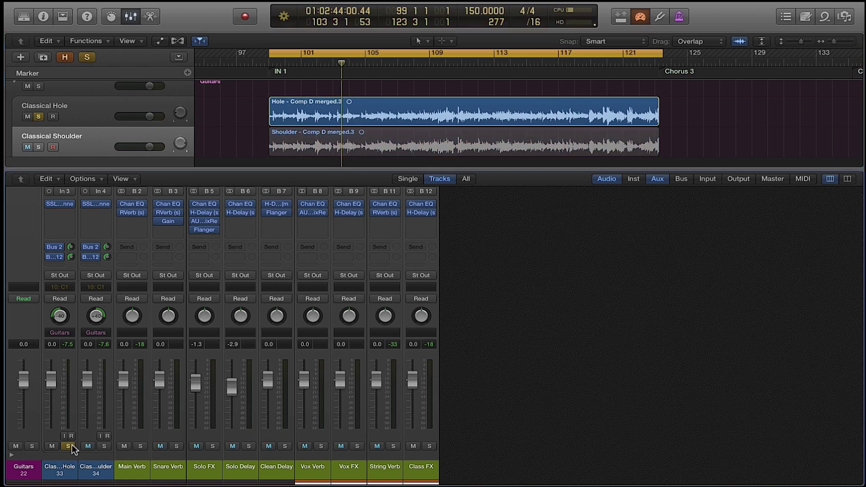
{"action": "key", "text": "space"}
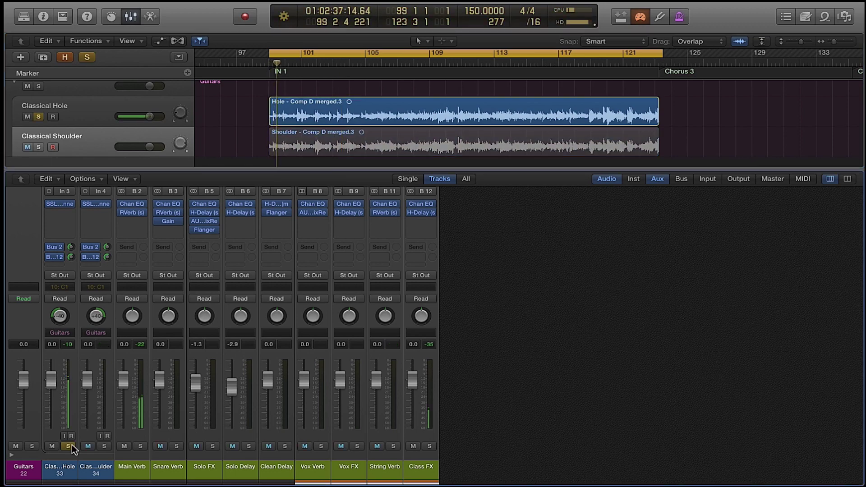
{"action": "left_click", "coordinate": [123, 446]}
{"action": "left_click", "coordinate": [413, 447]}
Step: Solo Classical Shoulder and toggle the Classical Hole solo to compare the shoulder mic alone with both mics together
{"action": "left_click", "coordinate": [104, 446]}
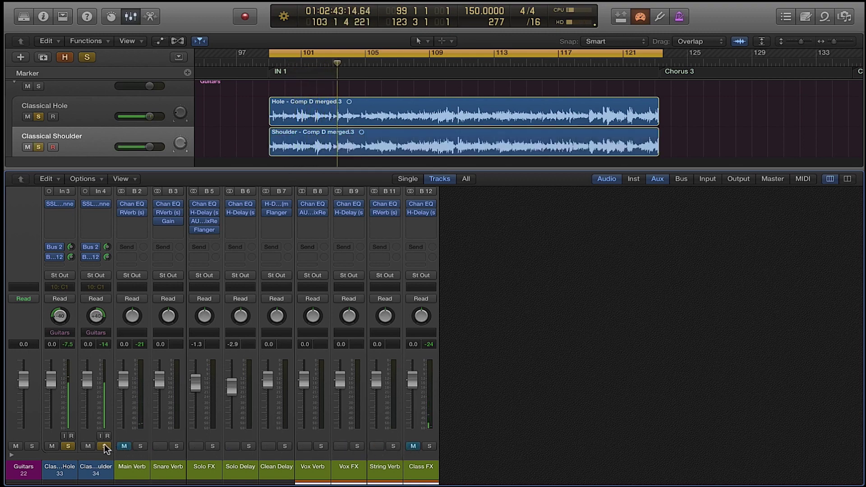
{"action": "left_click", "coordinate": [72, 445]}
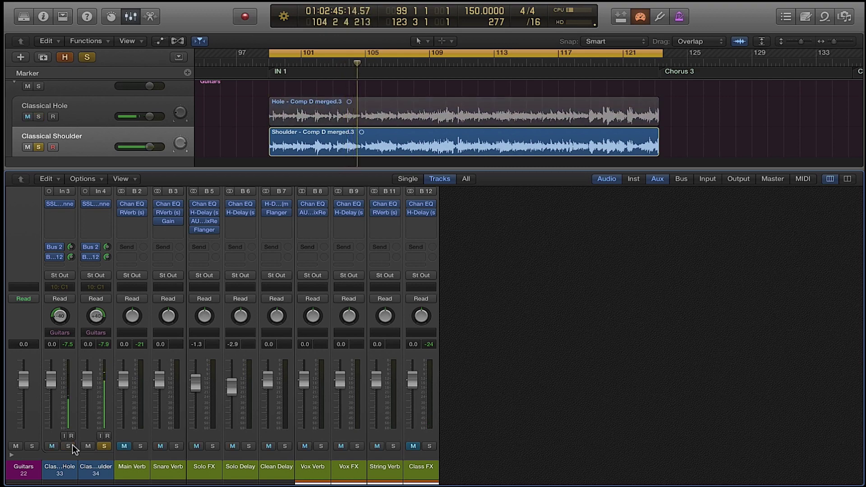
{"action": "left_click", "coordinate": [72, 445]}
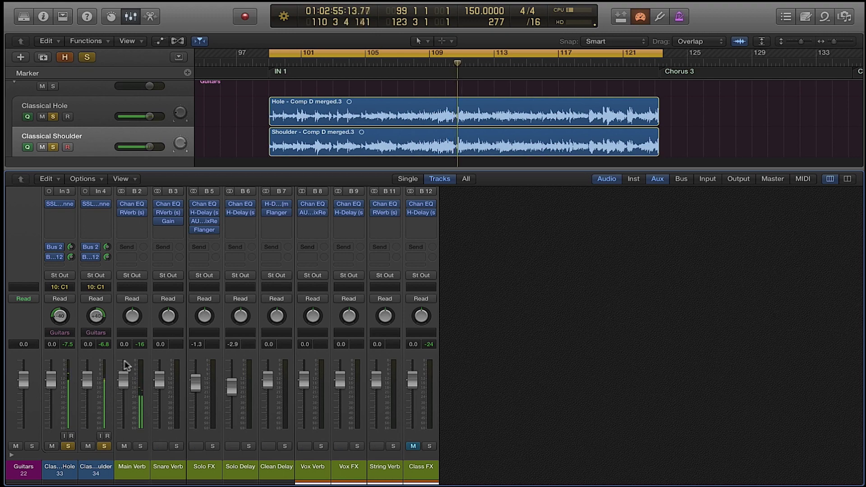
Step: Unmute the Class FX aux and review its H-Delay settings, closing the plug-in window
{"action": "left_click", "coordinate": [414, 446]}
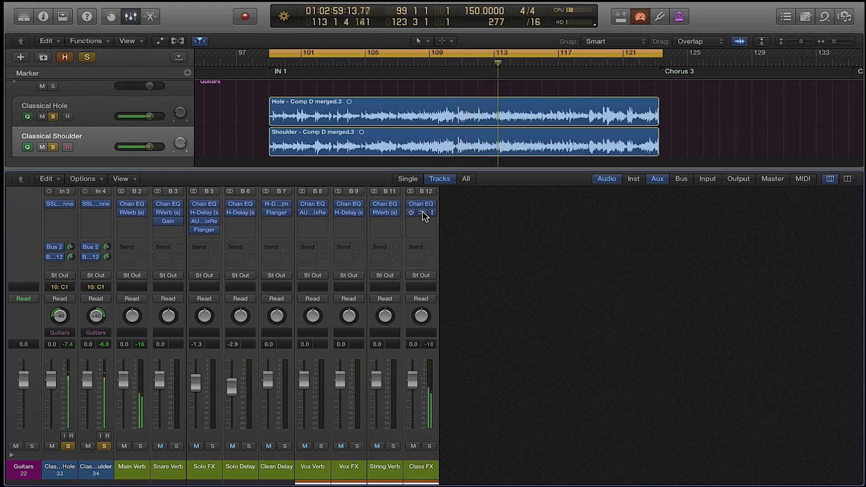
{"action": "left_click", "coordinate": [422, 212]}
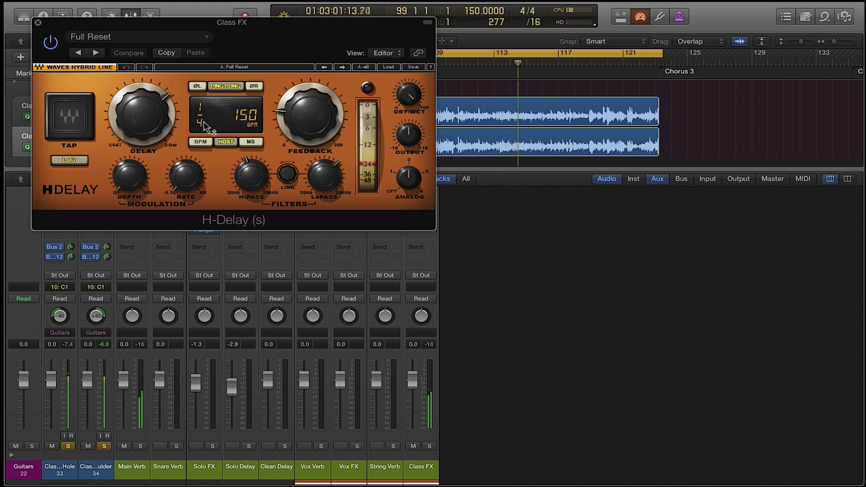
{"action": "left_click", "coordinate": [38, 22]}
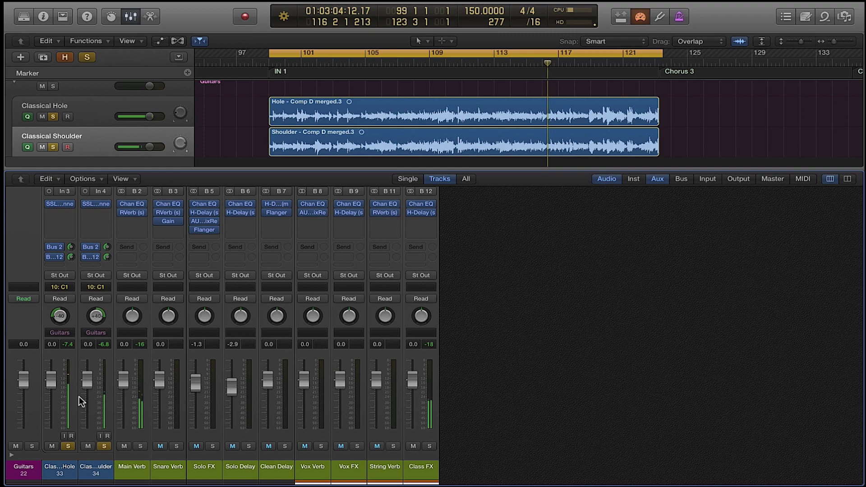
Step: Unsolo the classical guitars and compare them in the full mix with Main Verb and Class FX muted and unmuted
{"action": "left_click", "coordinate": [104, 446]}
{"action": "left_click", "coordinate": [124, 446]}
{"action": "key", "text": "space"}
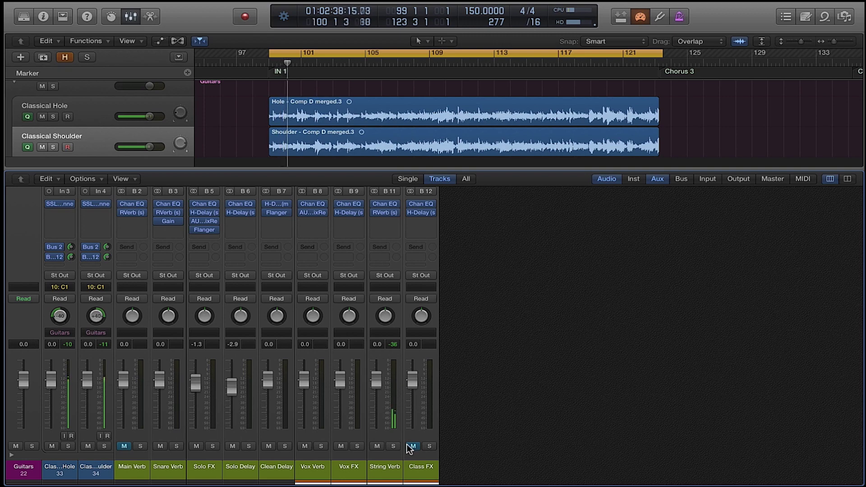
{"action": "left_click", "coordinate": [124, 447]}
{"action": "left_click", "coordinate": [414, 446]}
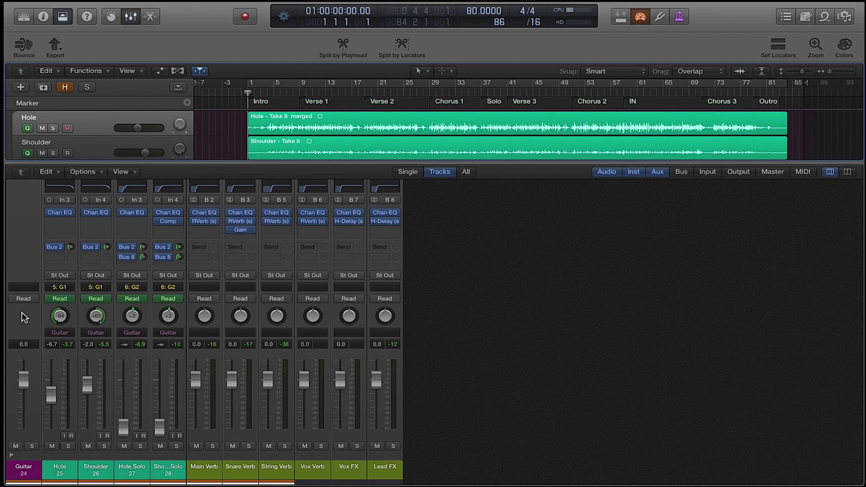
Step: Play the green Hole and Shoulder guitar project from the Intro, soloing Hole and adding Shoulder to the solo
{"action": "key", "text": "space"}
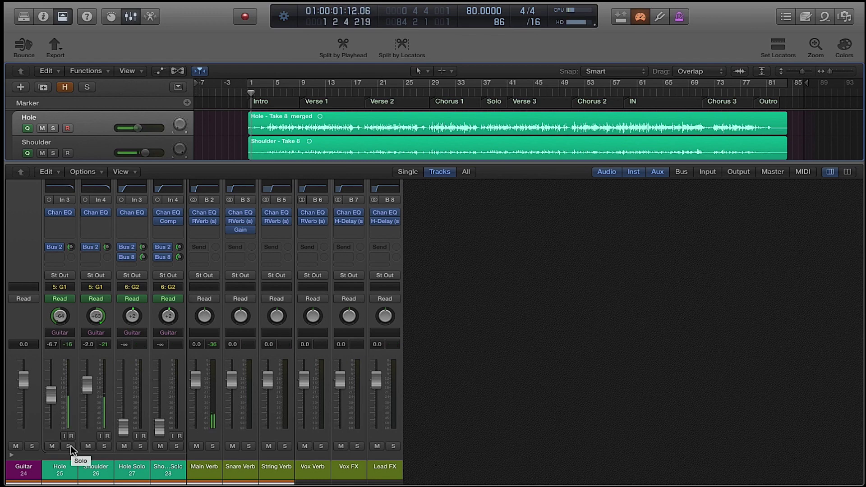
{"action": "left_click", "coordinate": [69, 446]}
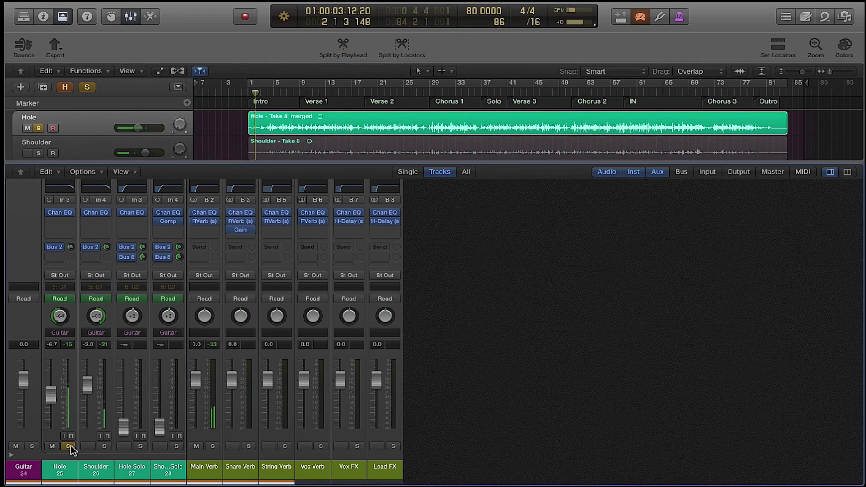
{"action": "left_click", "coordinate": [103, 446]}
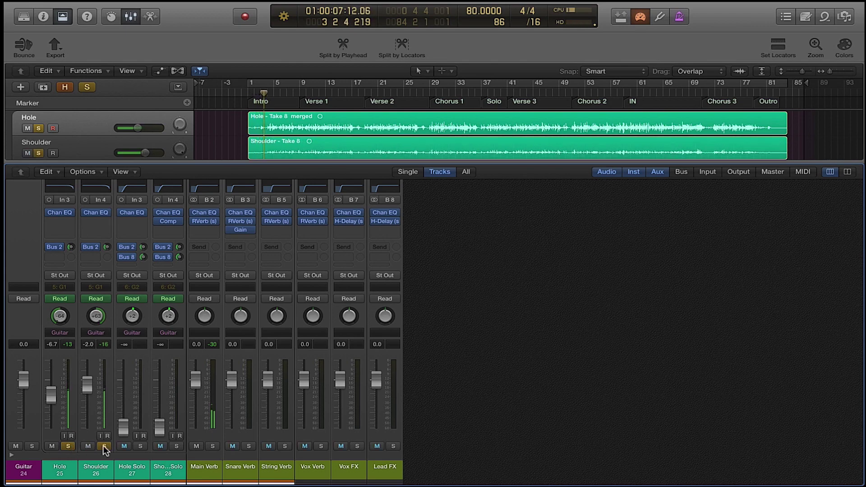
Step: Reactivate the groups, compare the soloed guitars with Channel EQ bypassed and Main Verb muted, and review the Hole track's Channel EQ
{"action": "key", "text": "shift+g"}
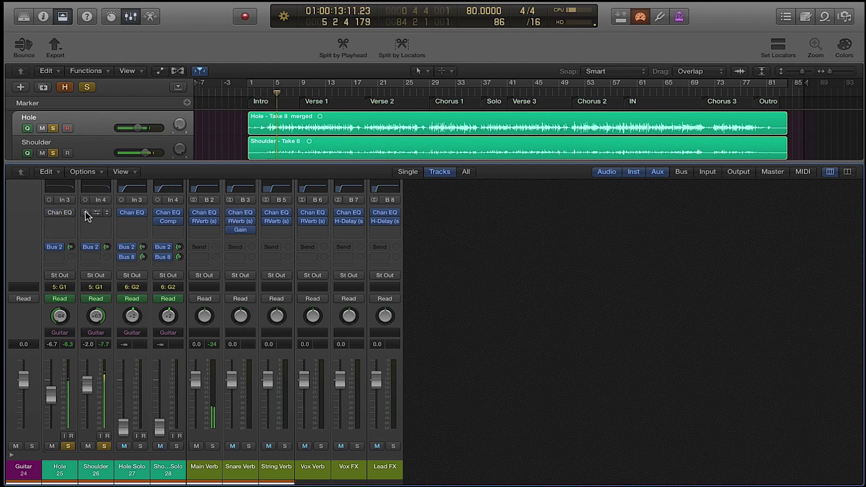
{"action": "left_click", "coordinate": [47, 213]}
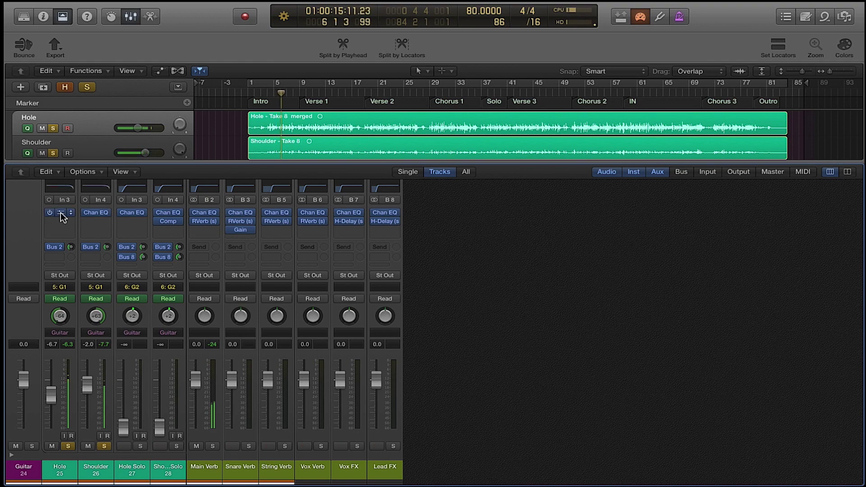
{"action": "left_click", "coordinate": [60, 213]}
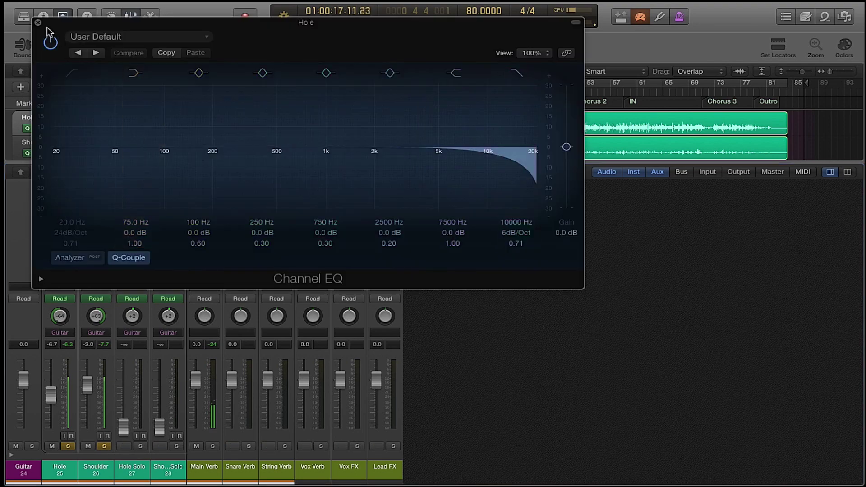
{"action": "left_click", "coordinate": [38, 22]}
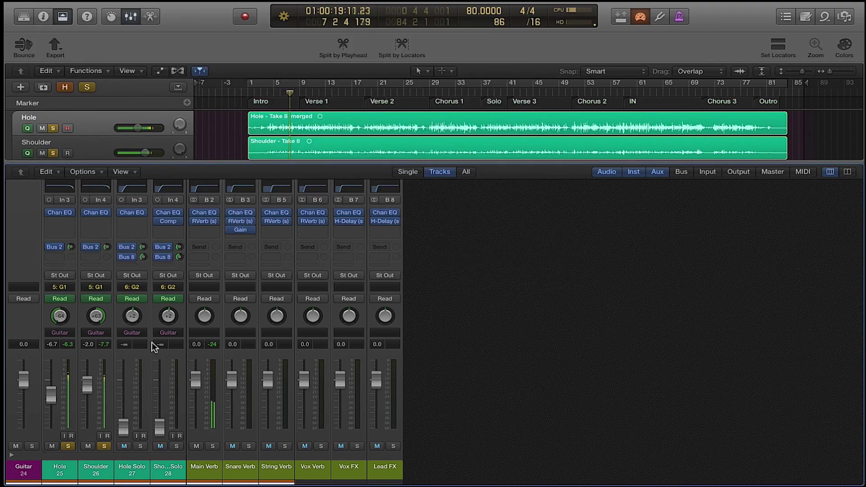
{"action": "left_click", "coordinate": [196, 447]}
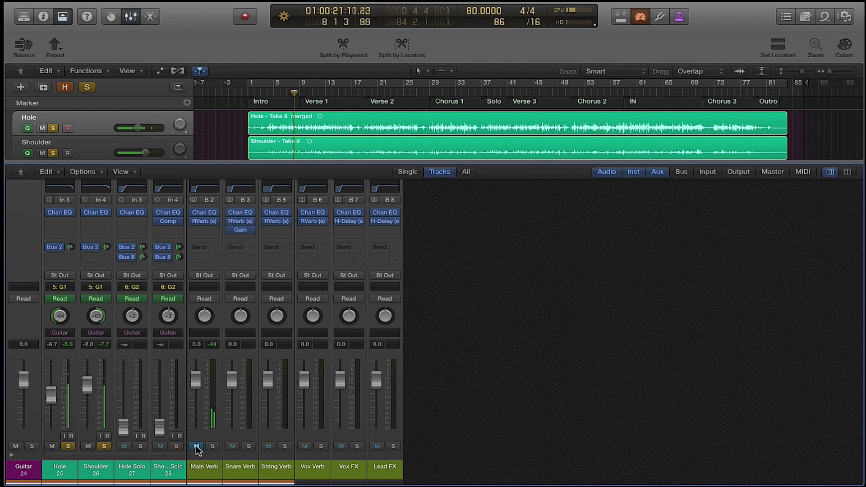
{"action": "left_click", "coordinate": [196, 446]}
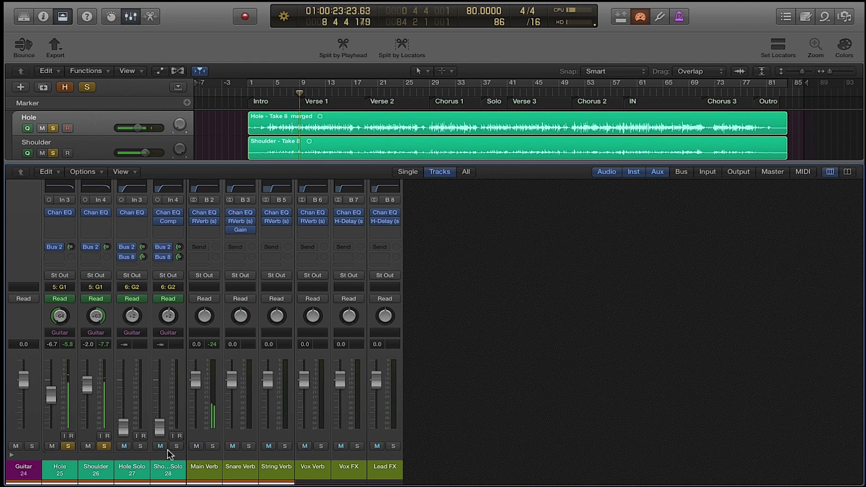
Step: Play from Chorus 1, unsolo the Hole and Shoulder guitars, and compare the full mix with them muted and unmuted
{"action": "left_click", "coordinate": [430, 94]}
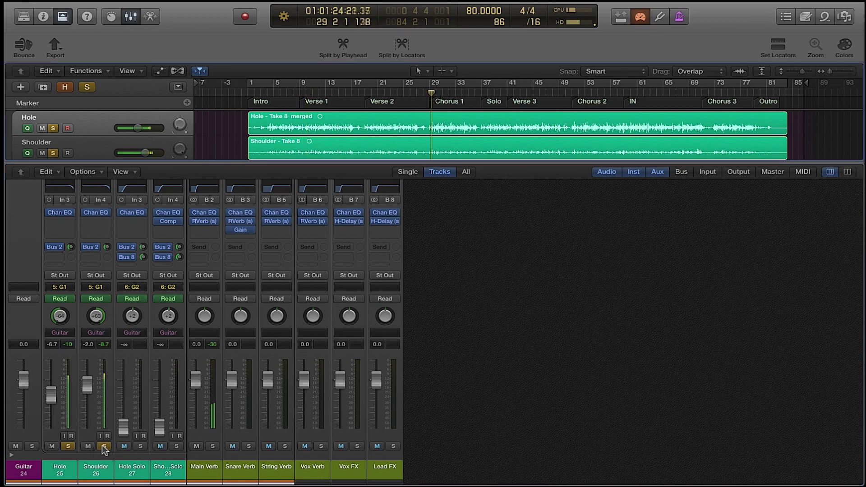
{"action": "left_click", "coordinate": [103, 446]}
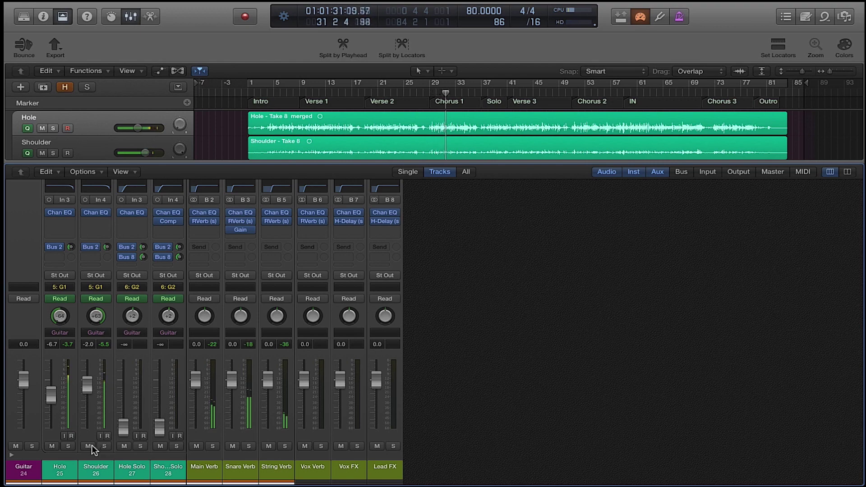
{"action": "left_click", "coordinate": [89, 446]}
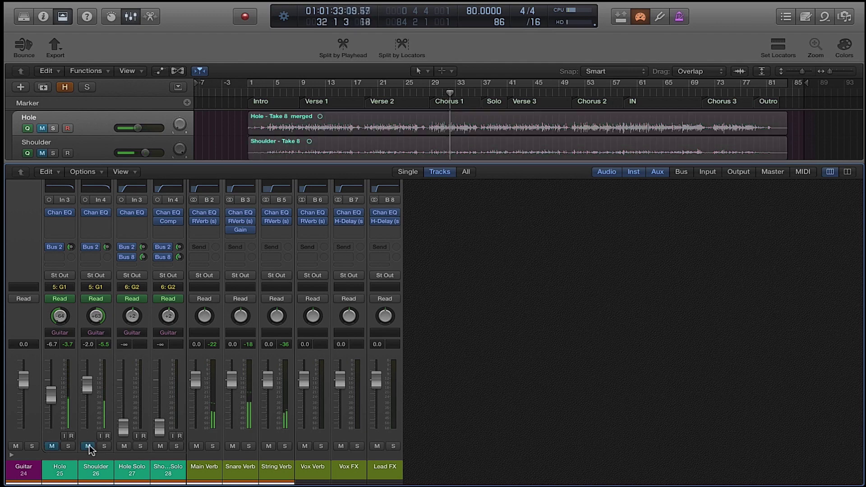
{"action": "left_click", "coordinate": [89, 445]}
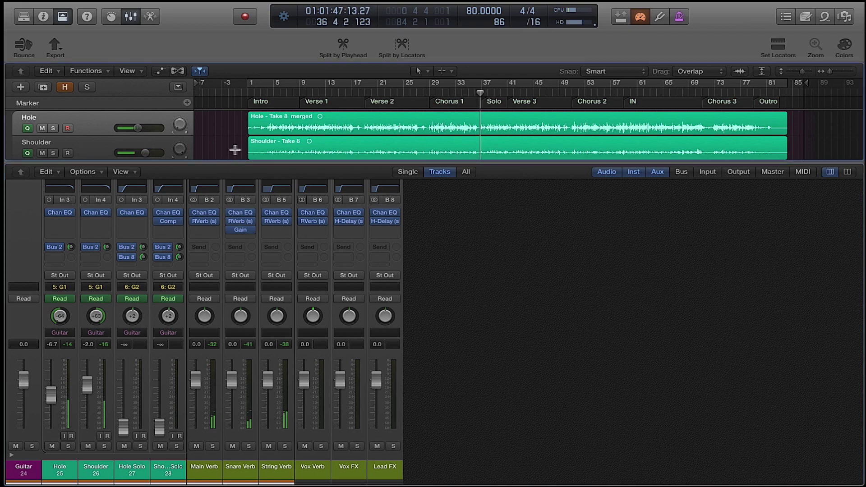
Step: Audition the Lead FX aux in solo with the Hole Solo and Shoulder Solo tracks, and review its H-Delay settings
{"action": "scroll", "coordinate": [333, 124], "scroll_direction": "down", "scroll_amount": 4}
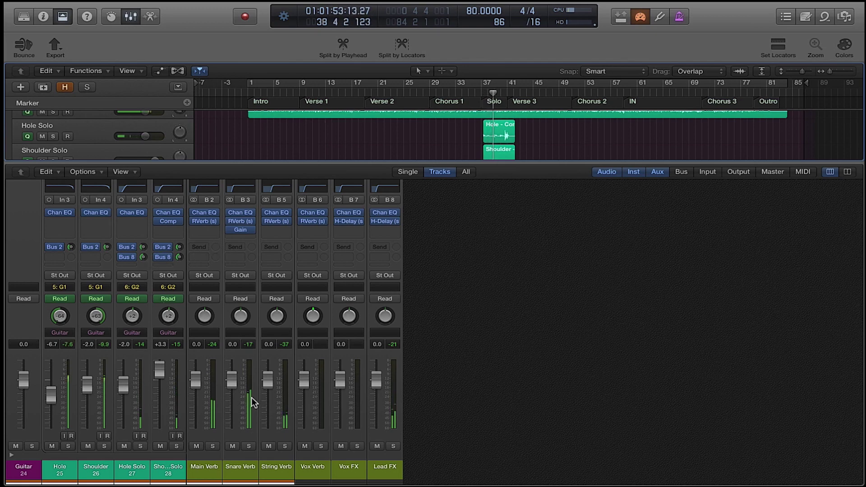
{"action": "left_click", "coordinate": [392, 446]}
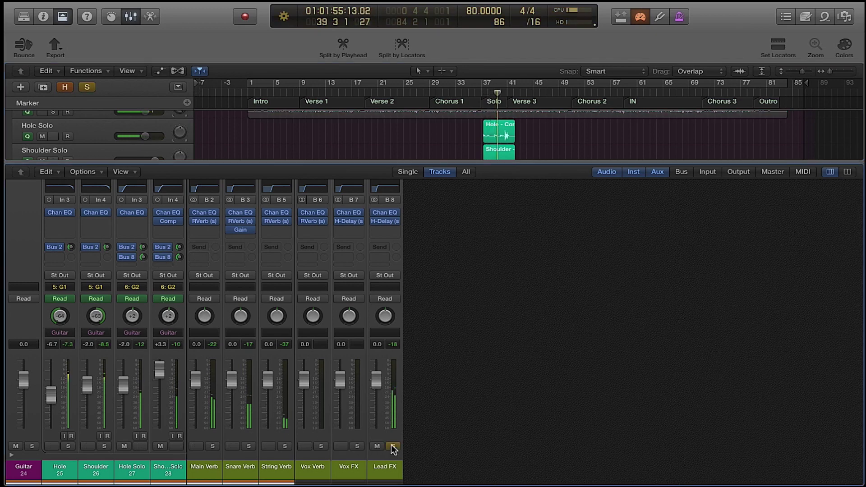
{"action": "left_click", "coordinate": [393, 445]}
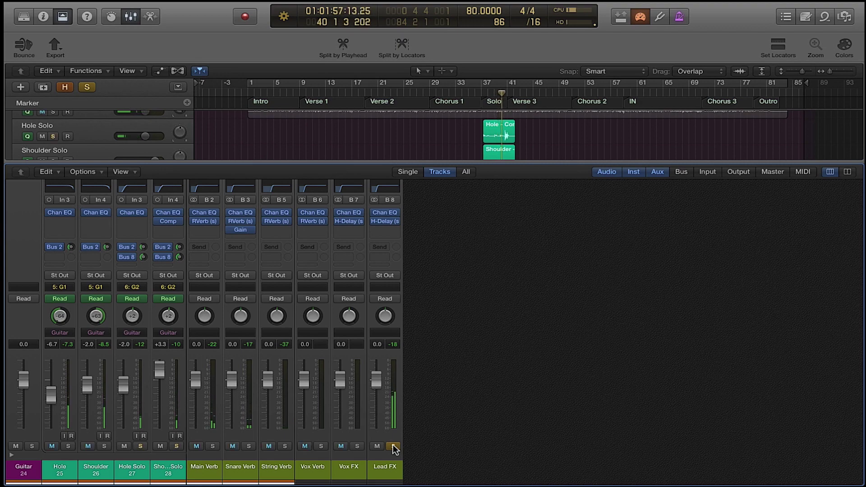
{"action": "left_click", "coordinate": [385, 221]}
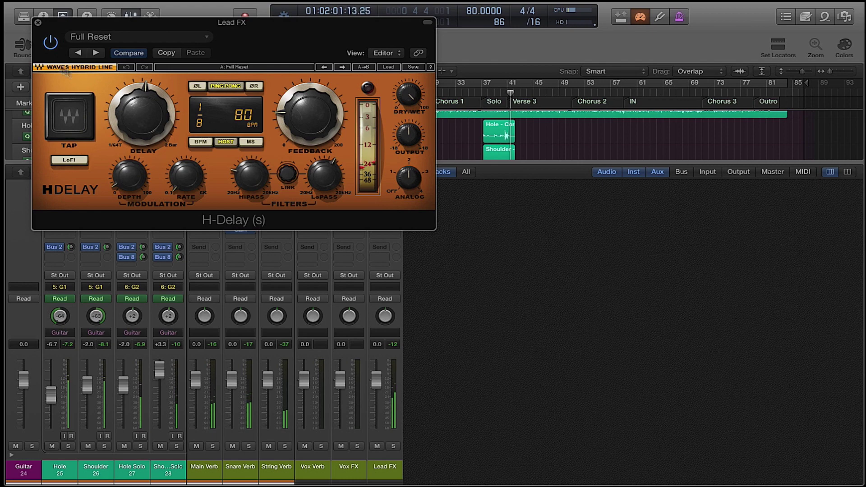
{"action": "left_click", "coordinate": [37, 22]}
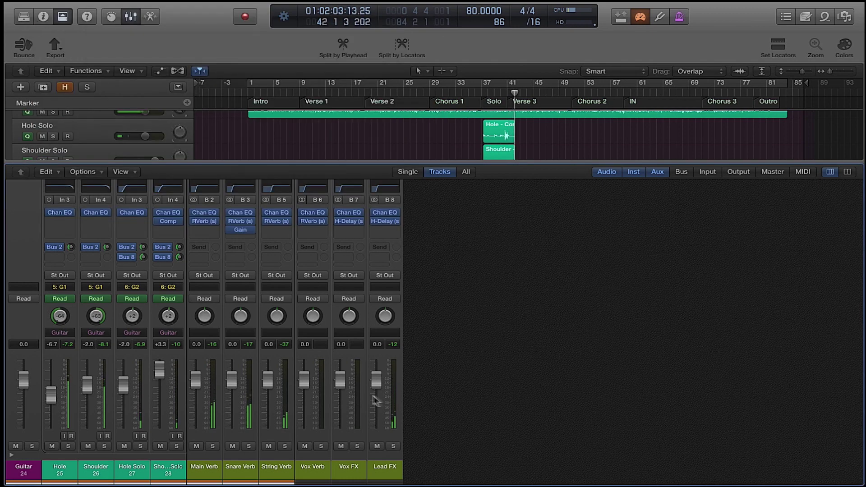